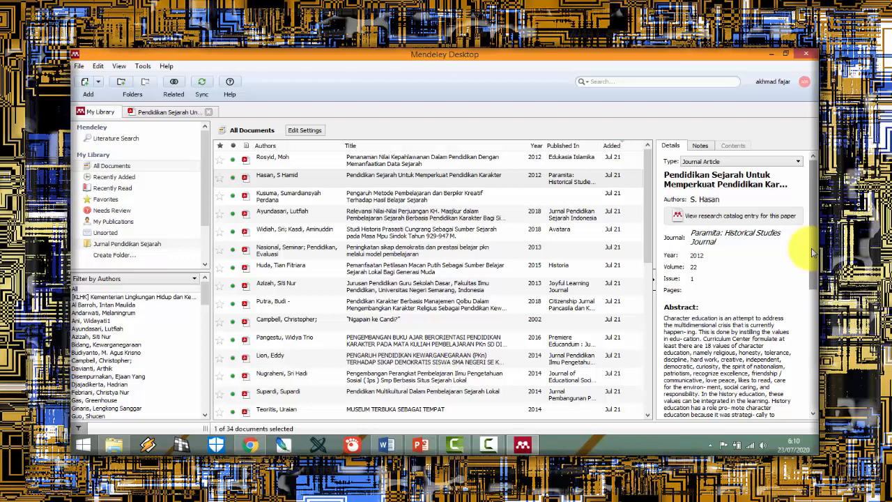
left_click(402, 184)
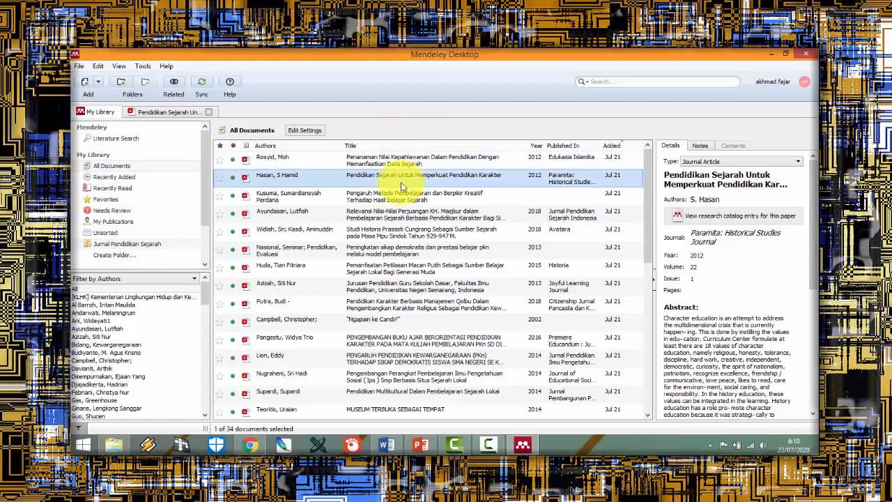
left_click(138, 243)
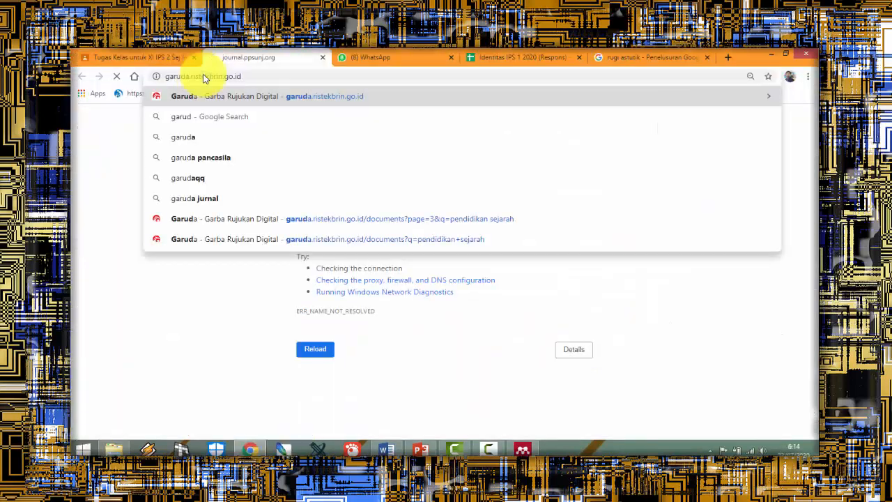
Step: In Chrome, load garuda.ristekbrin.go.id and follow its Sinta link to the SINTA site
key("Return")
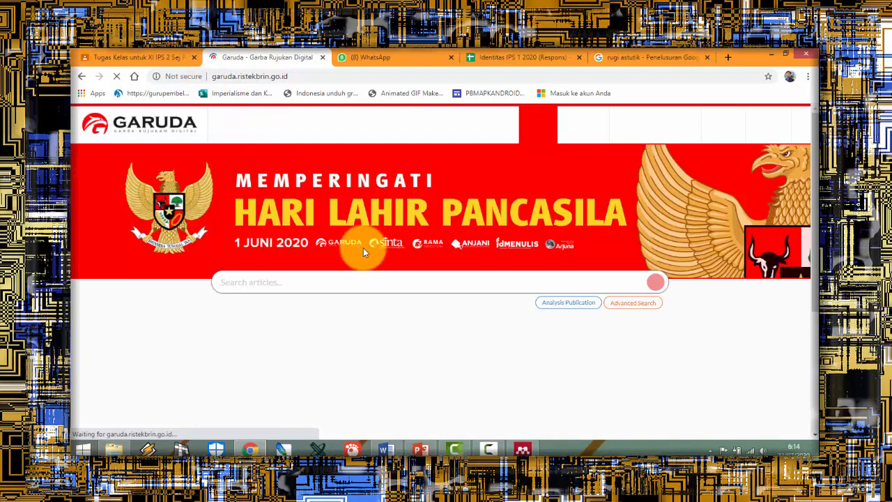
scroll(363, 248, "down", 5)
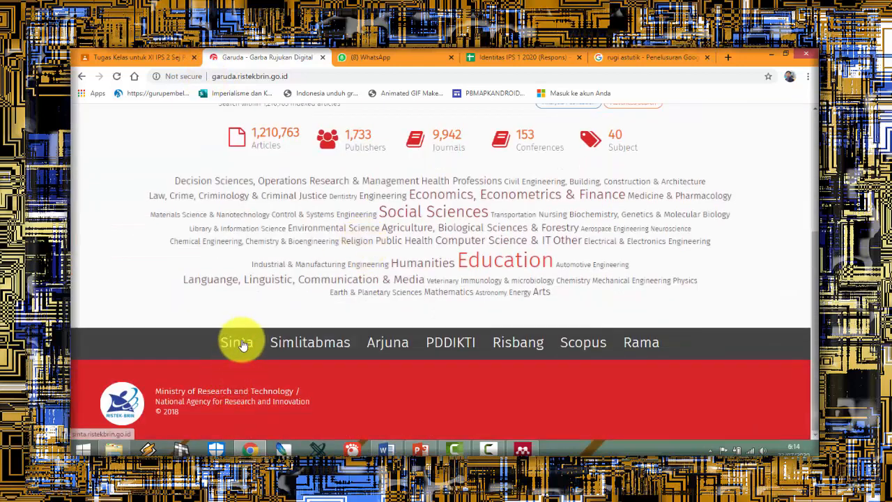
left_click(236, 342)
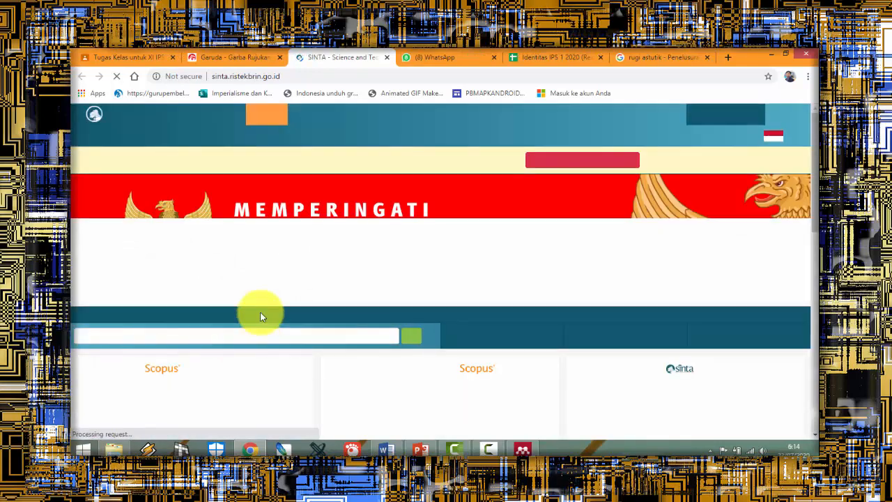
Step: Search the SINTA site for "pendidikan sejarah"
scroll(271, 334, "down", 2)
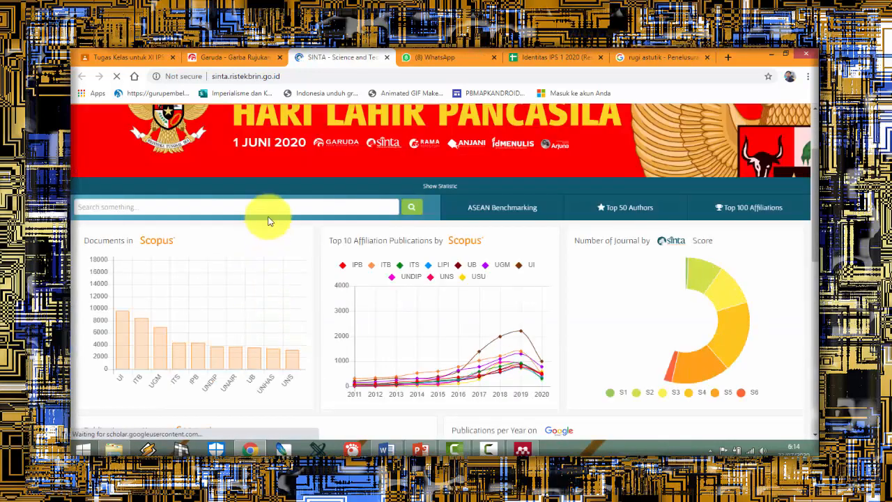
left_click(279, 203)
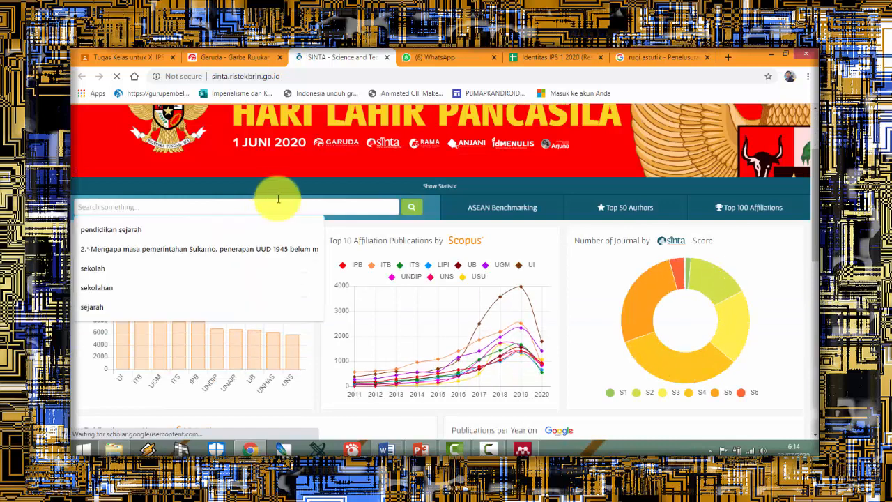
left_click(244, 231)
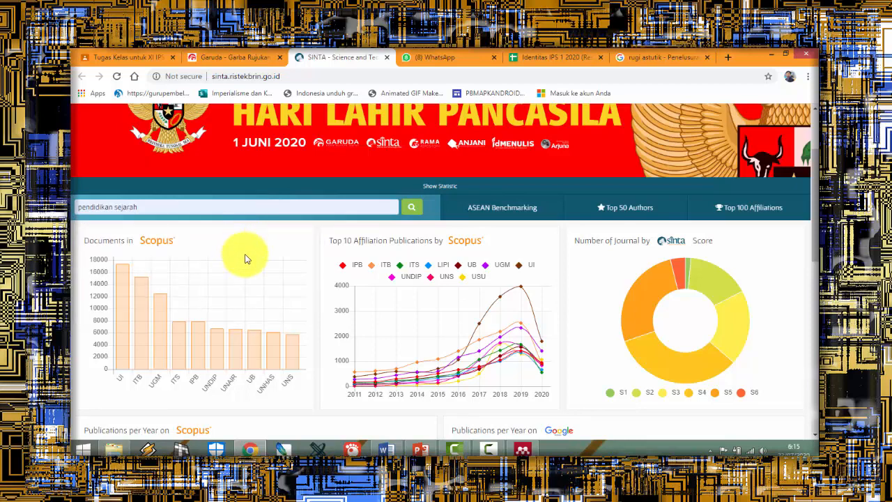
scroll(243, 256, "down", 3)
scroll(244, 256, "up", 4)
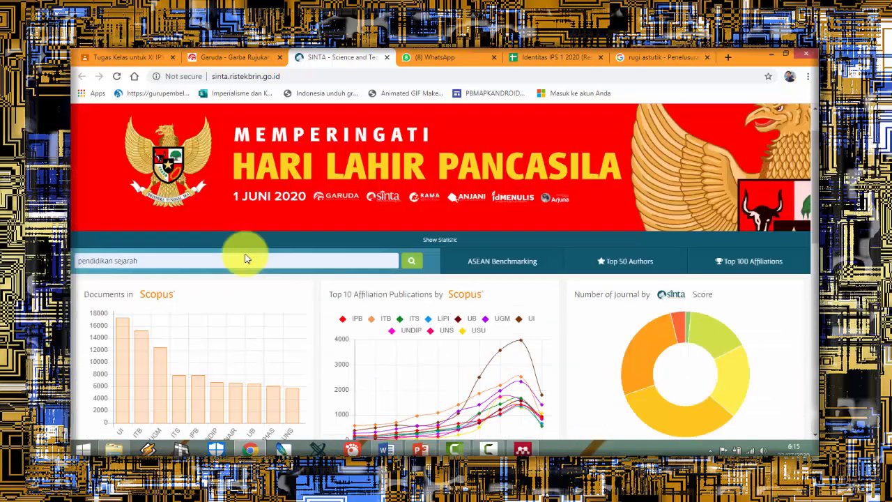
left_click(412, 265)
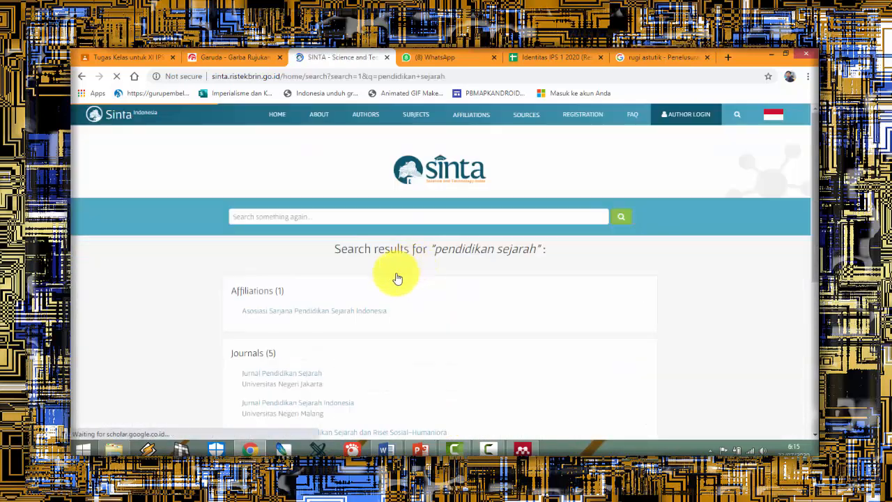
Step: Open the Jurnal Pendidikan Sejarah Indonesia of Universitas Negeri Malang from the journal results
scroll(376, 289, "down", 4)
scroll(360, 296, "down", 1)
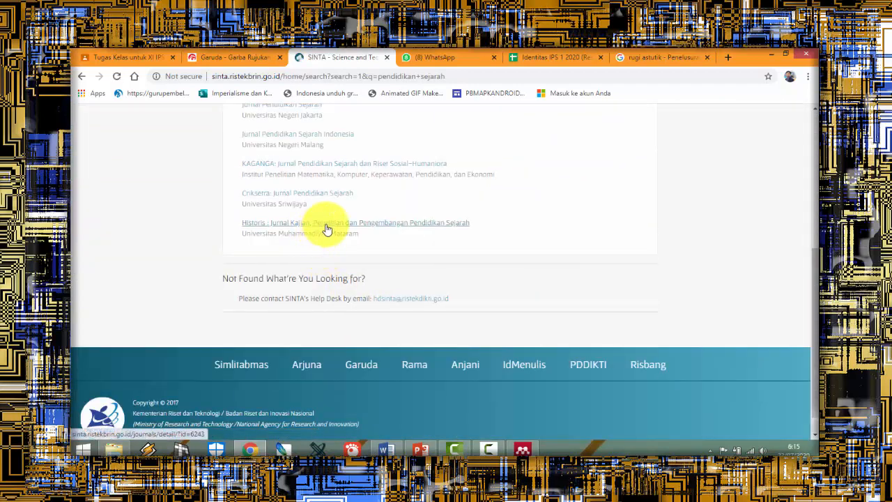
left_click(307, 137)
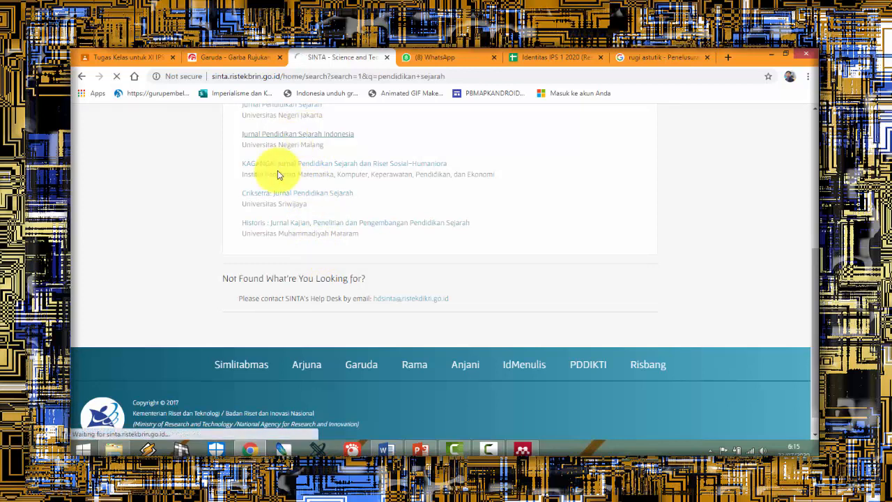
Step: Open the article "Pembelajaran Sejarah untuk Generasi Z" from the journal's publication list
scroll(317, 299, "down", 3)
scroll(317, 299, "down", 1)
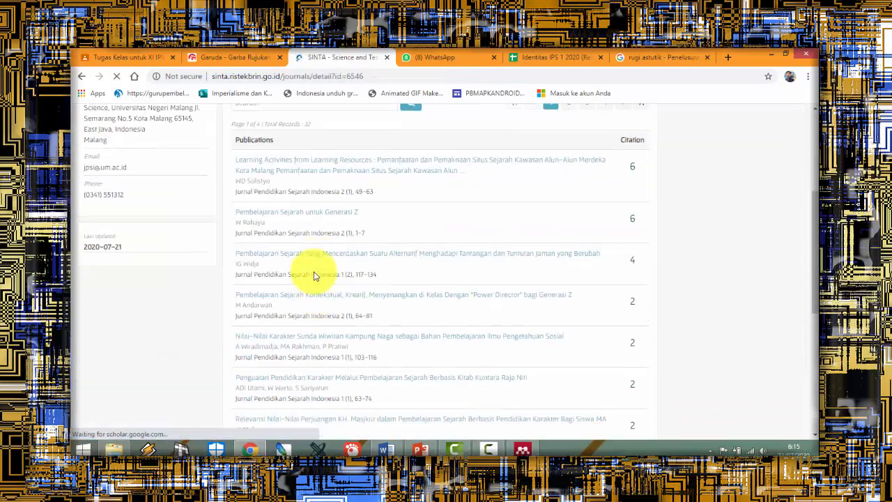
left_click(303, 217)
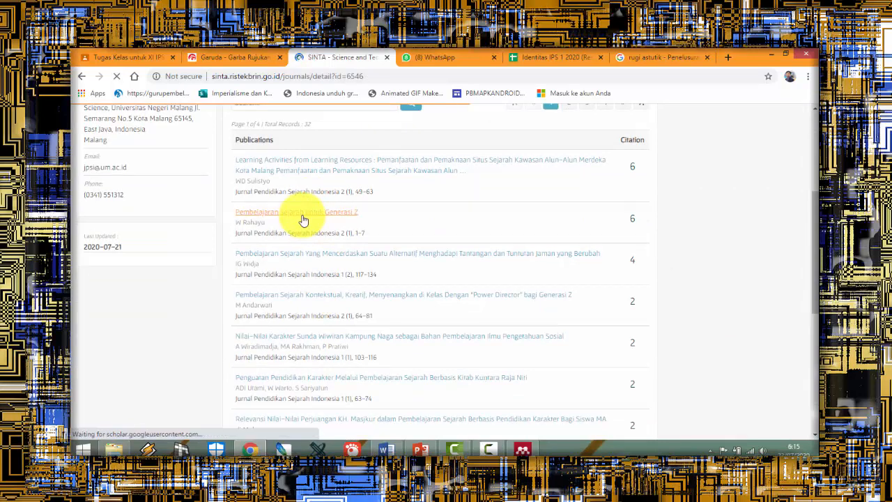
scroll(299, 218, "down", 2)
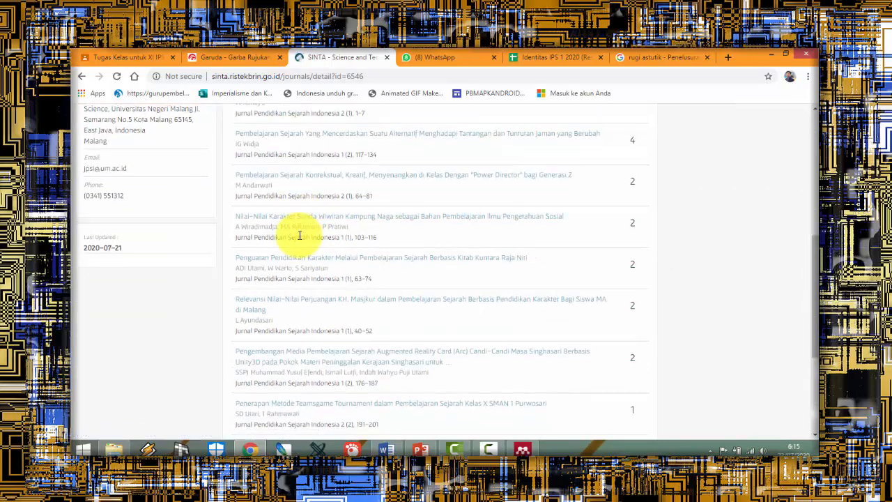
scroll(299, 233, "up", 2)
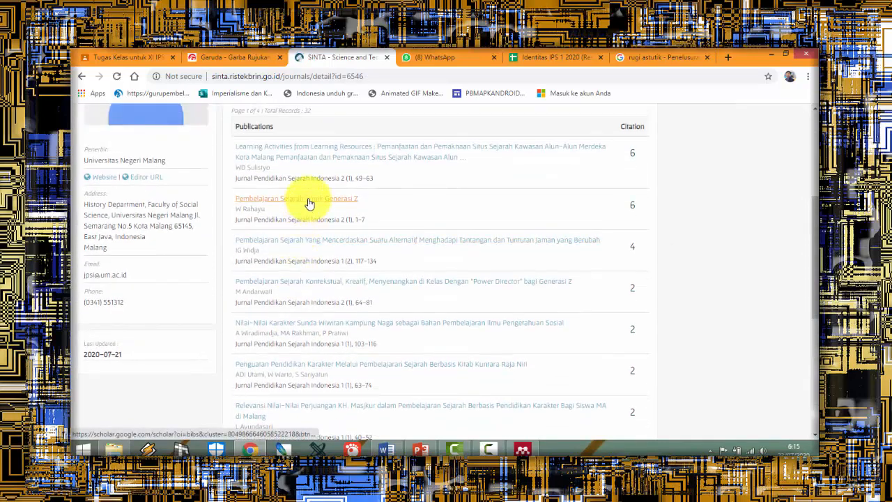
left_click(309, 202)
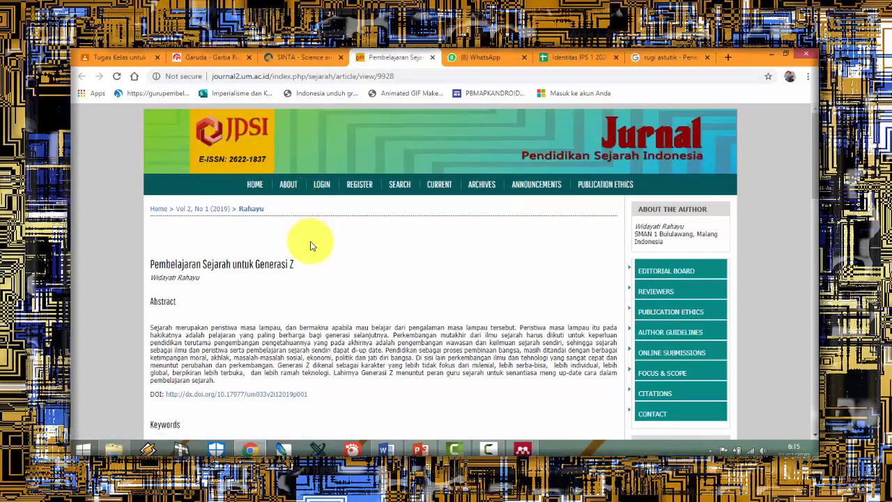
Step: Open the article's full text and download its PDF file
scroll(311, 246, "down", 6)
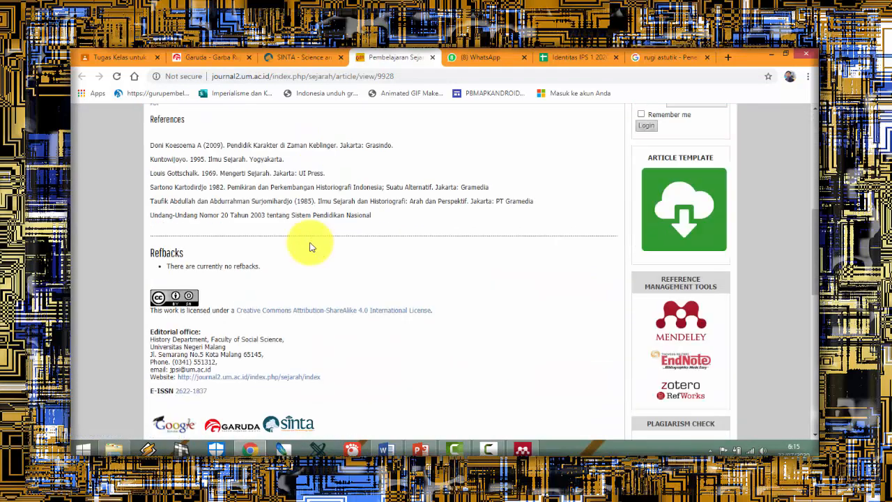
scroll(310, 245, "up", 2)
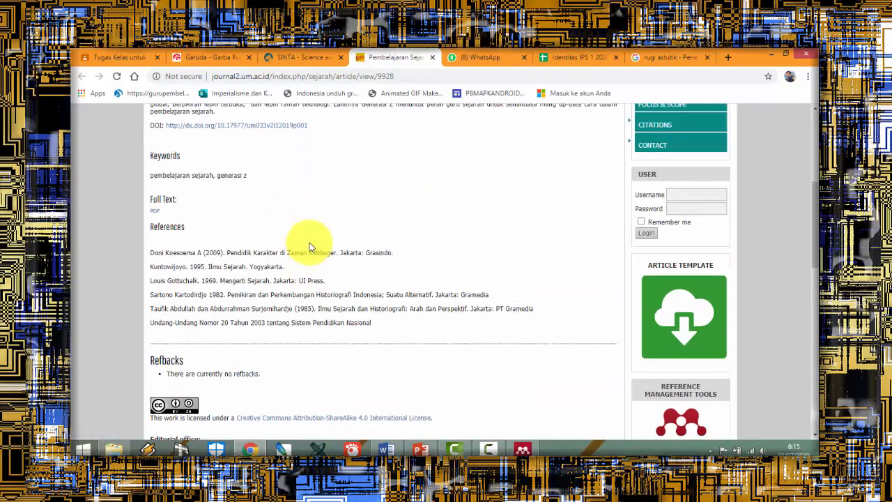
left_click(156, 212)
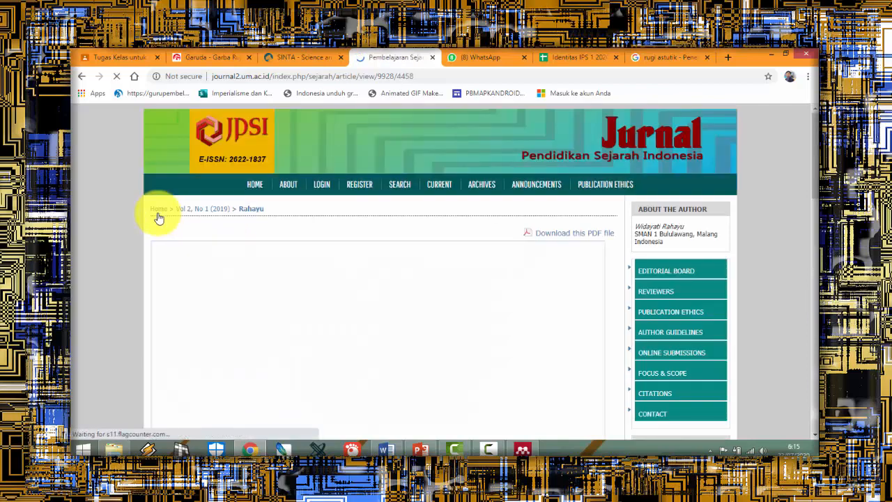
left_click(575, 235)
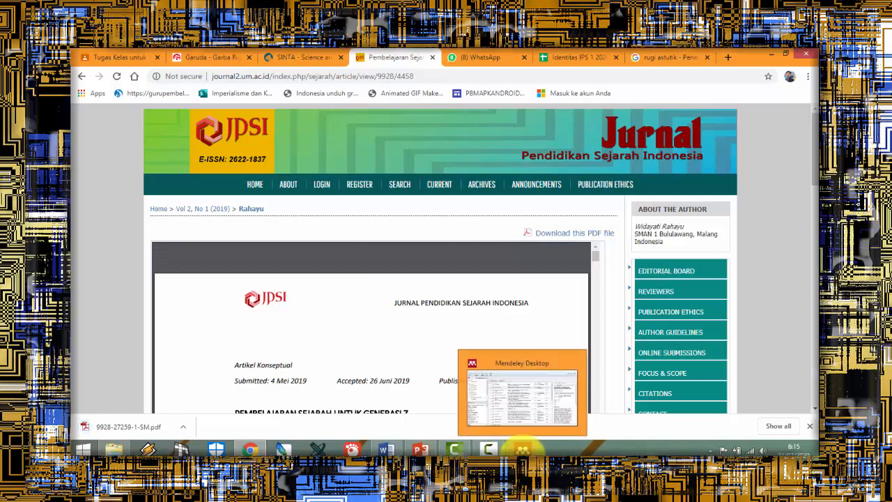
Step: Switch to Mendeley Desktop and show the Jurnal Pendidikan Sejarah folder of the library
left_click(522, 447)
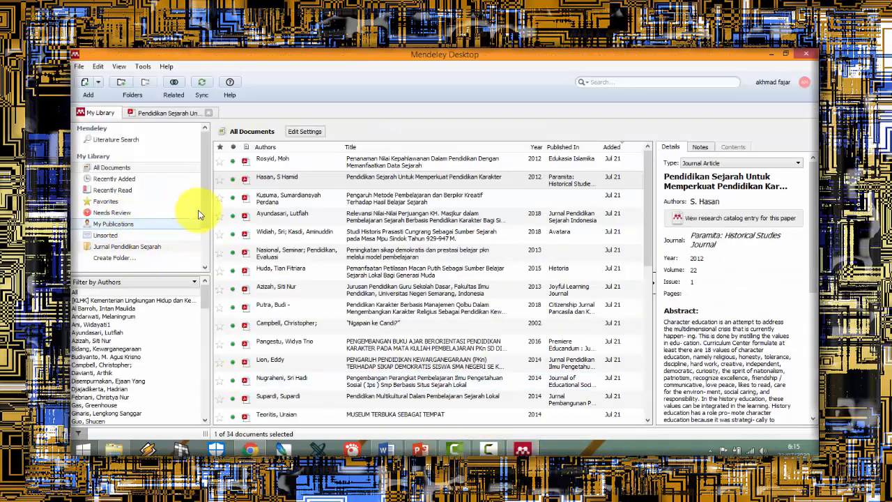
scroll(203, 223, "down", 2)
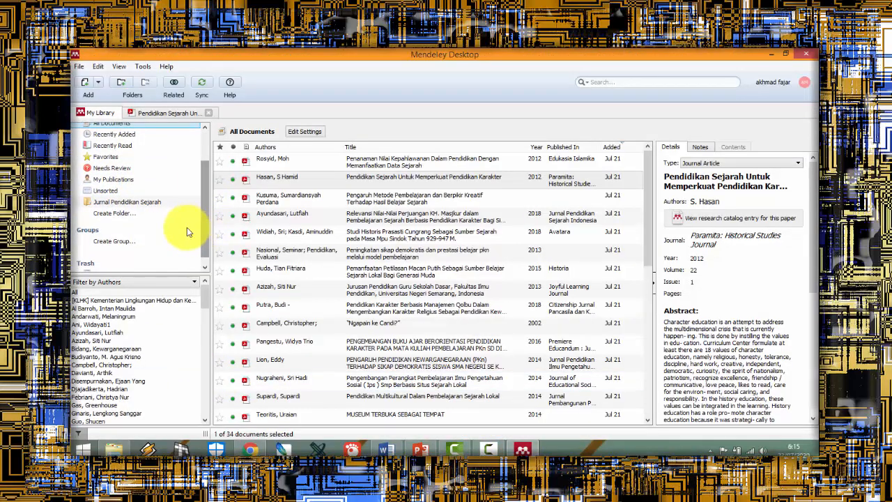
left_click(127, 203)
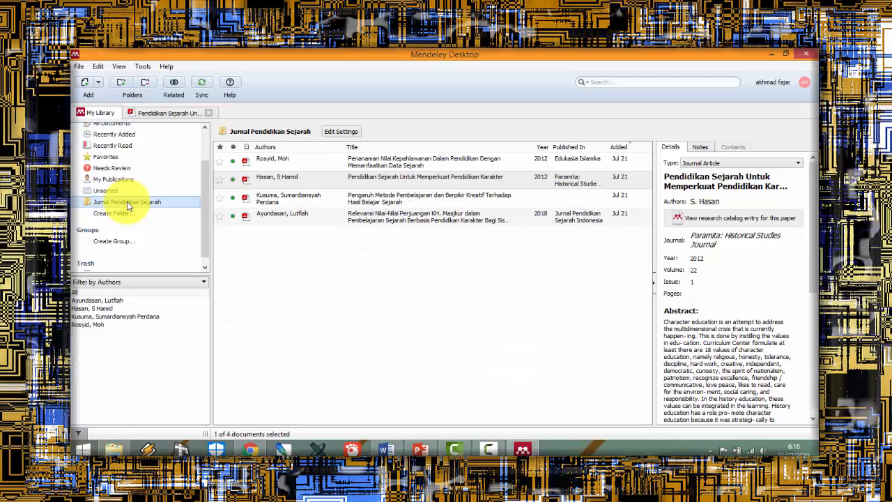
left_click(85, 82)
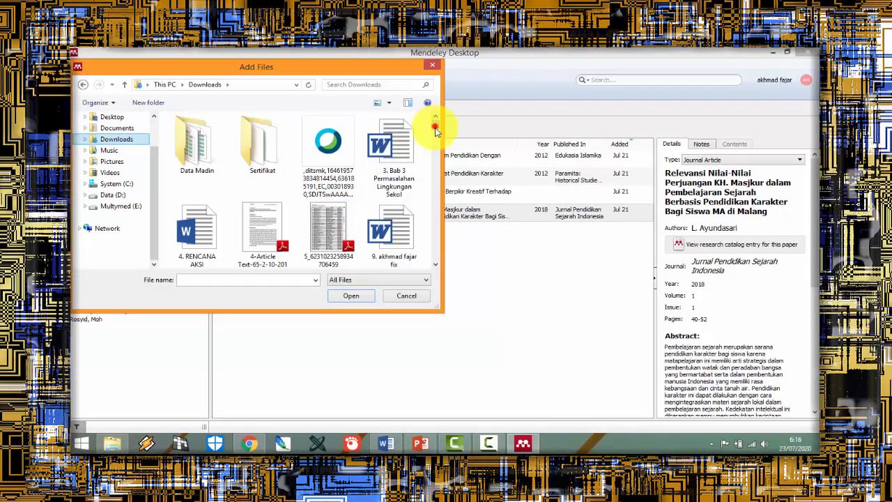
scroll(435, 130, "down", 2)
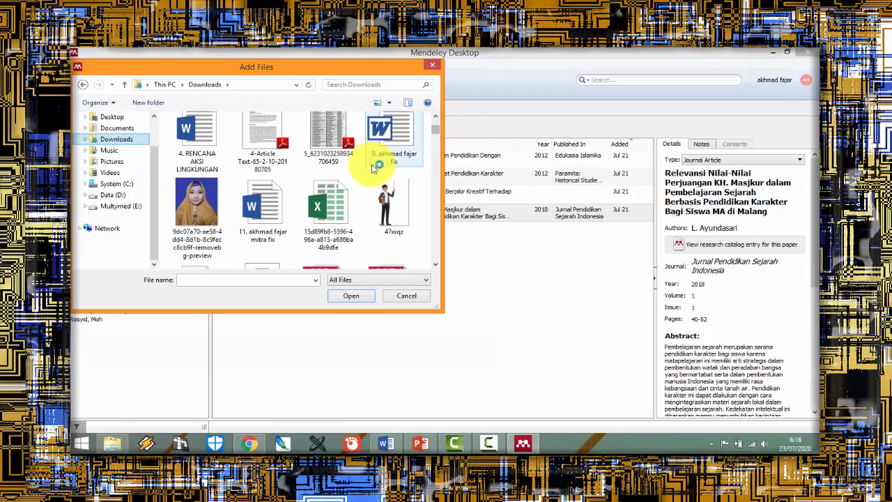
scroll(439, 262, "down", 2)
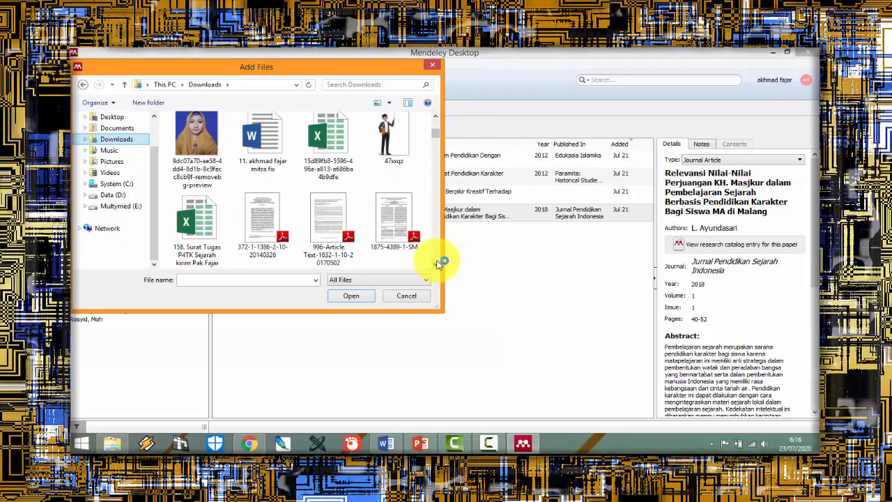
scroll(438, 263, "down", 2)
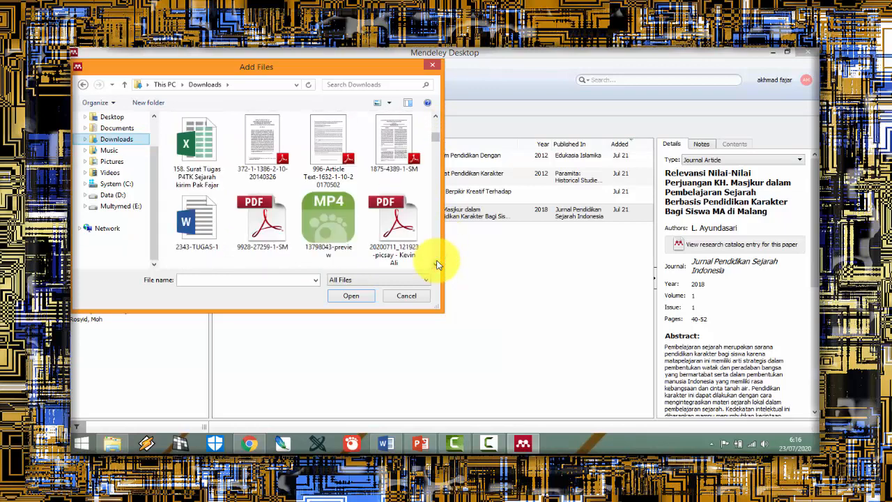
double_click(264, 230)
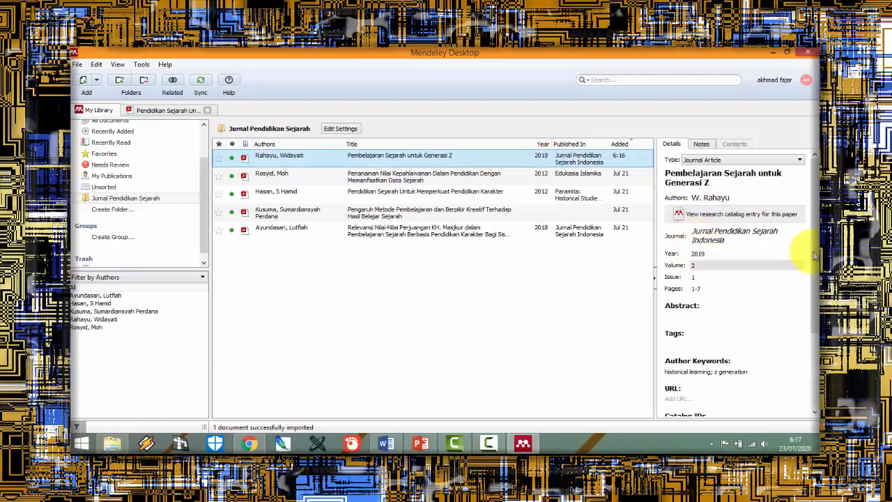
Step: Check the details of the imported article "Pembelajaran Sejarah untuk Generasi Z" and open its PDF for reading
left_click_drag(814, 237, 801, 309)
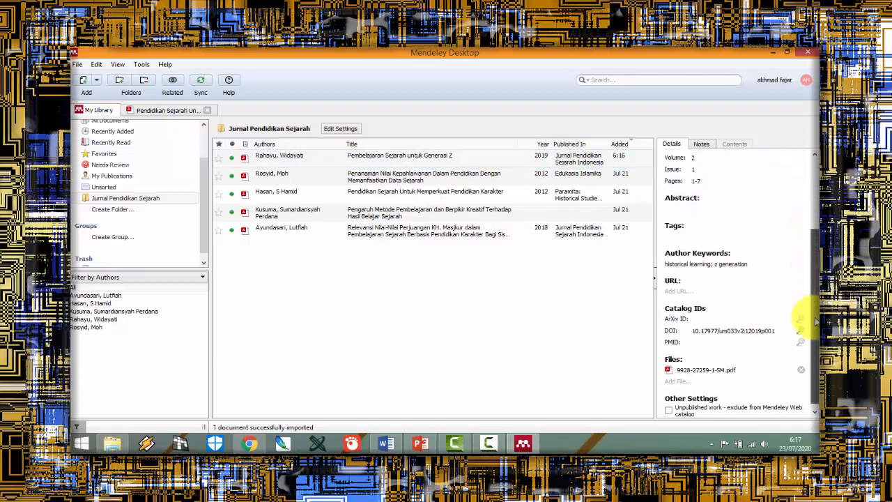
left_click(470, 163)
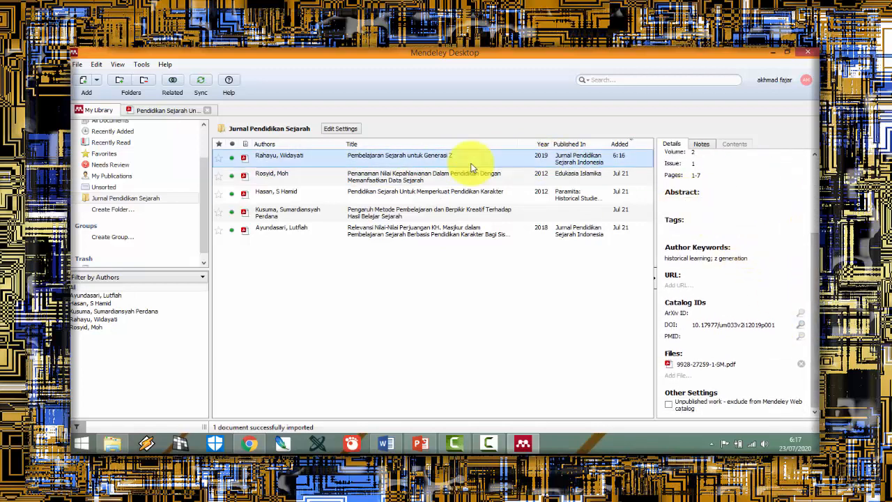
double_click(434, 151)
Step: Copy the English abstract text from the article's PDF, from "History is a past event" to "learning history"
scroll(293, 229, "down", 2)
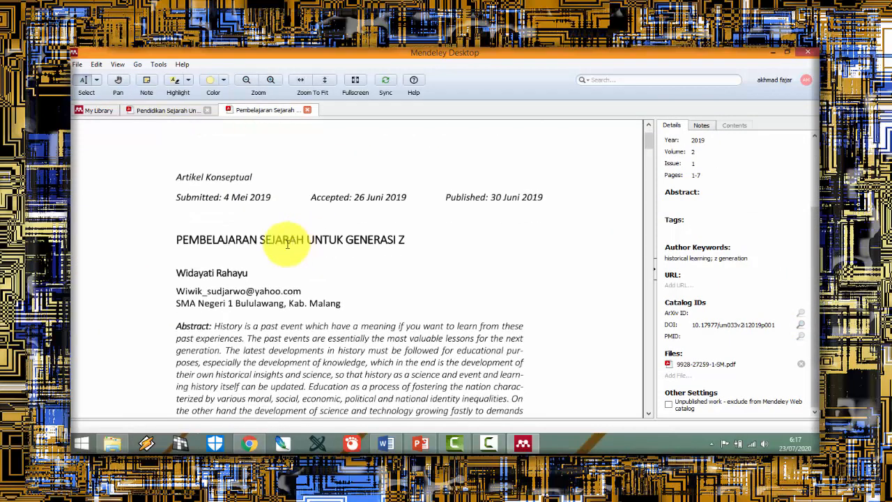
scroll(192, 258, "down", 2)
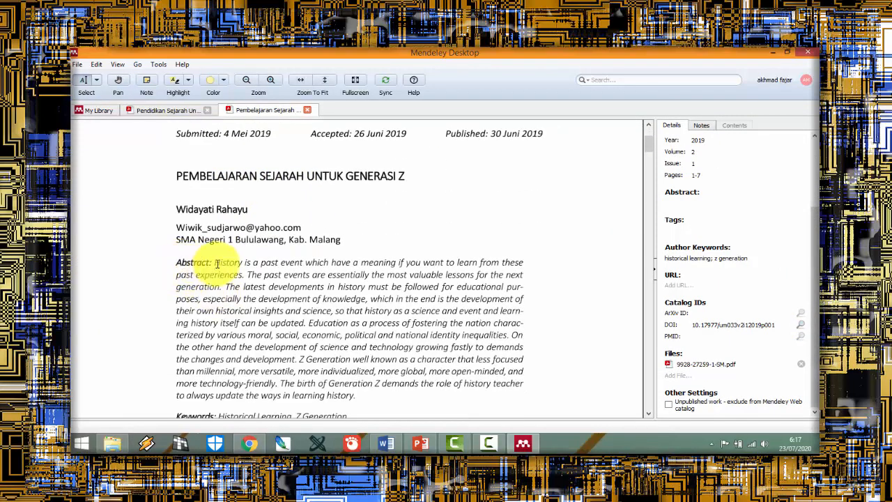
left_click_drag(214, 262, 355, 395)
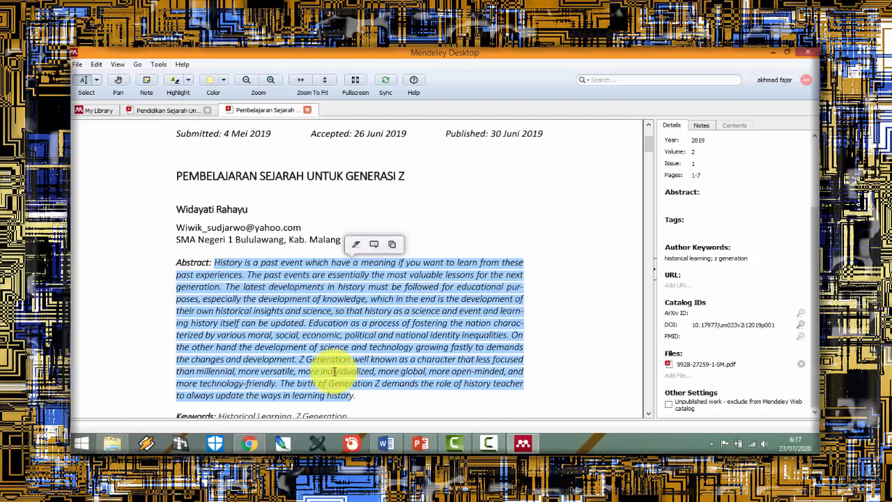
right_click(334, 373)
left_click(350, 407)
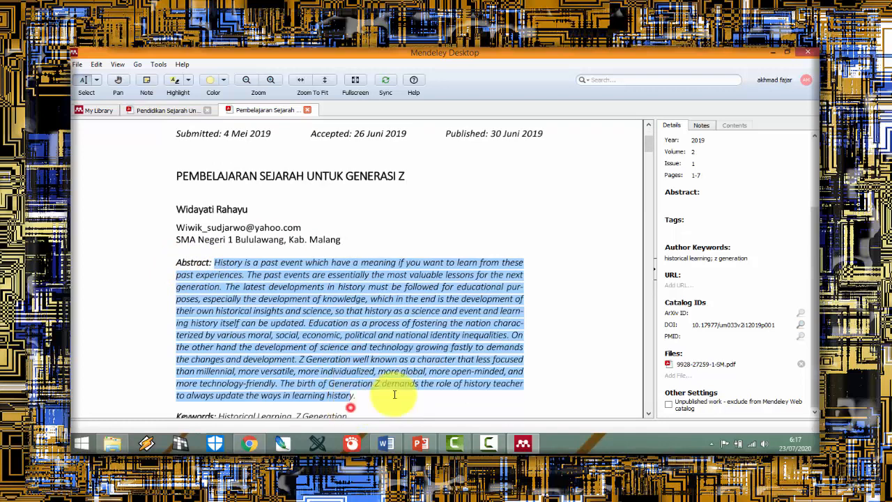
Step: Paste the copied English abstract into the empty Abstract field of the article's details
left_click(688, 204)
right_click(688, 204)
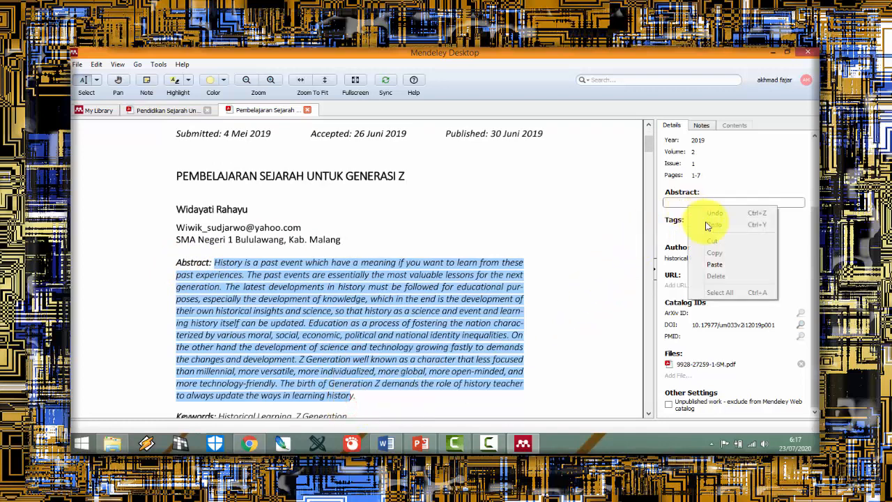
left_click(711, 262)
left_click(761, 327)
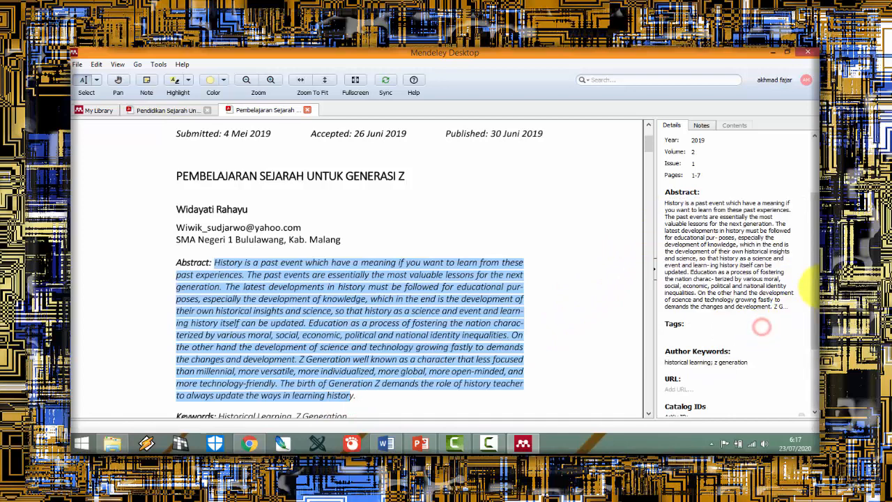
left_click_drag(815, 332, 810, 280)
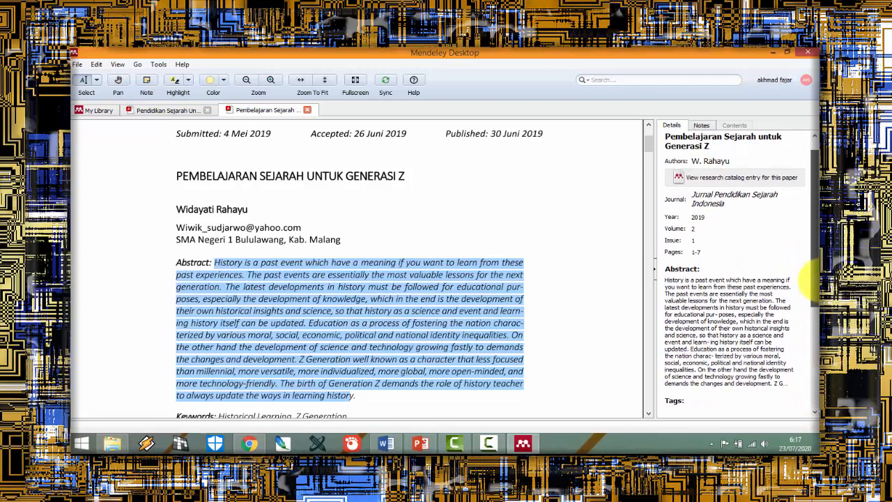
left_click_drag(810, 280, 804, 243)
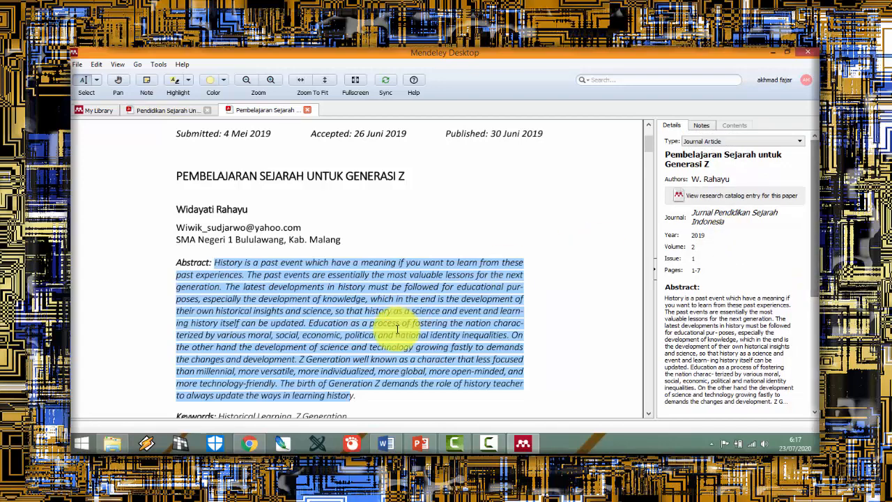
Step: Look over the article's first page and check Mendeley's tools for the MS Word plugin
left_click(350, 359)
scroll(350, 358, "down", 5)
scroll(349, 355, "up", 5)
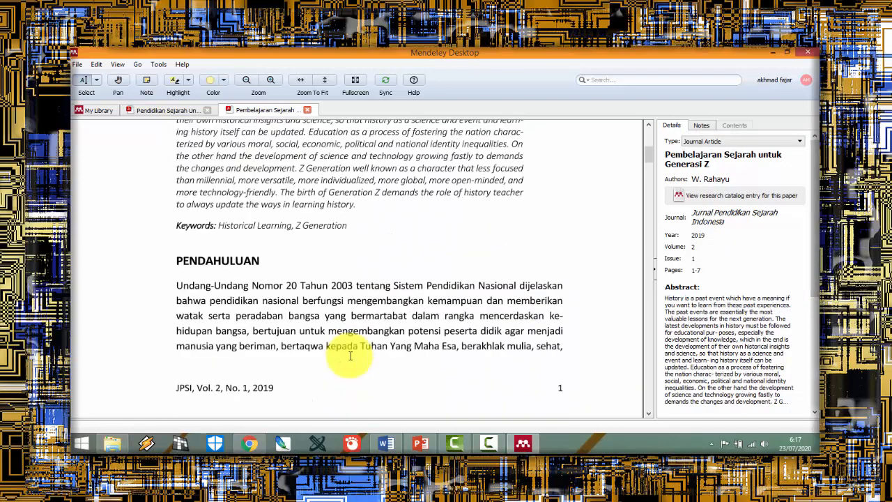
scroll(326, 311, "up", 2)
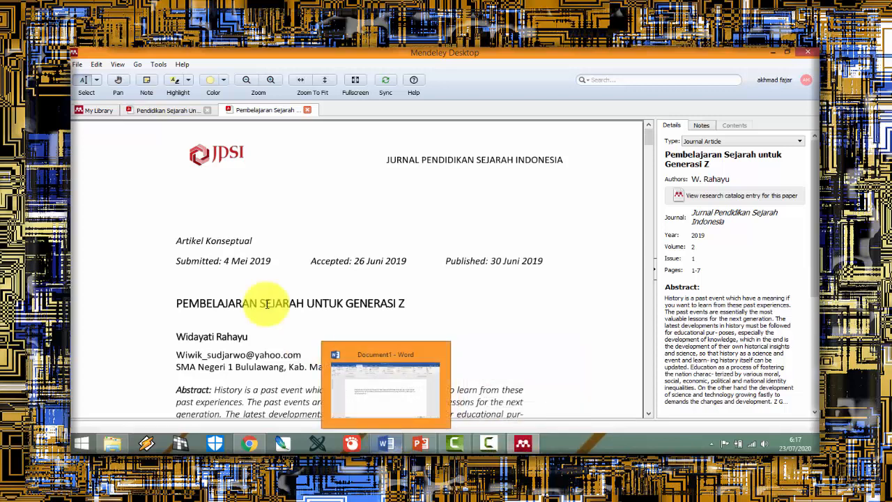
left_click(79, 64)
mouse_move(117, 65)
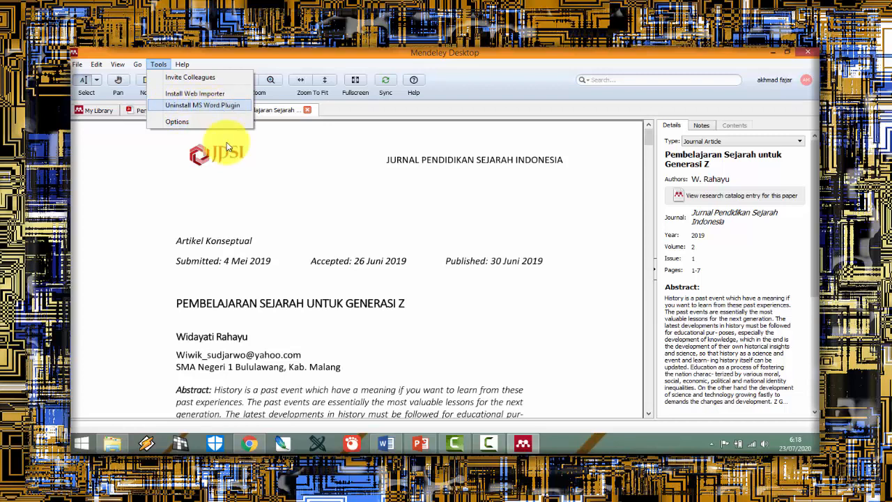
Step: Switch to Word and delete the existing paragraph about "Mata pelajaran Sejarah" together with its citation
left_click(386, 443)
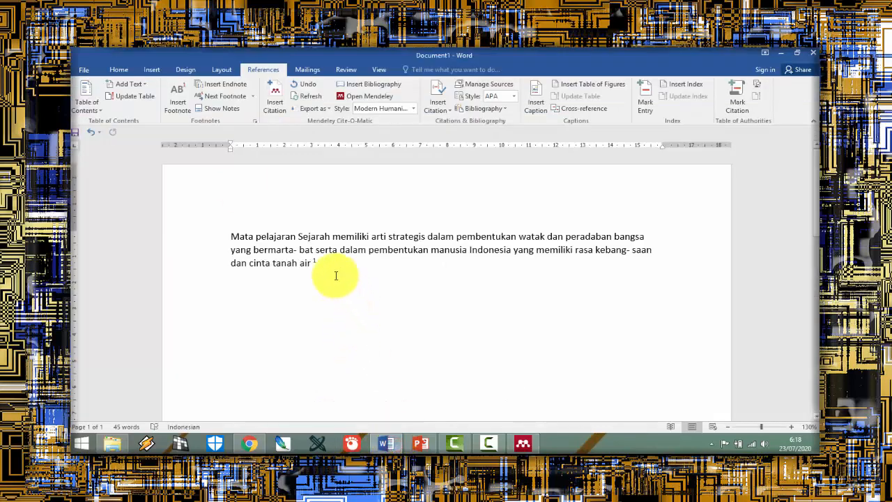
left_click_drag(335, 274, 219, 223)
key("Delete")
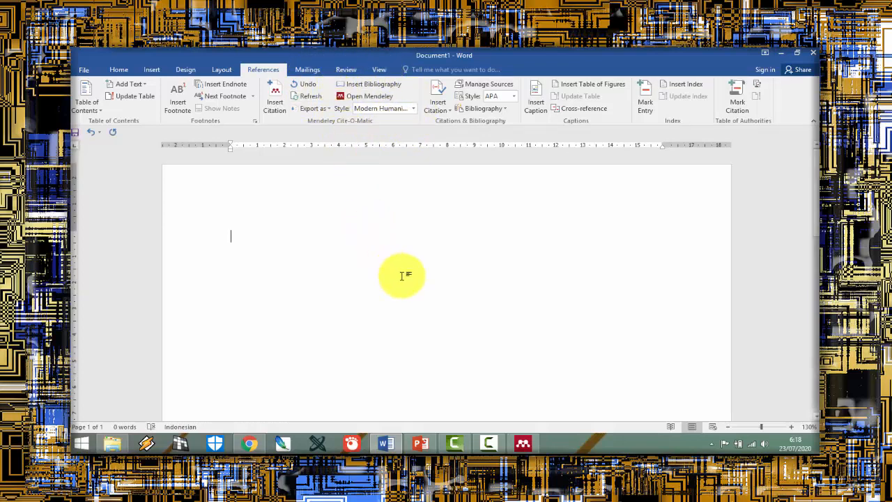
Step: Switch back to Mendeley and copy the page 3 sentence from "Generasi Z merupakan suatu kelompok" to "lingkungannya"
left_click(385, 443)
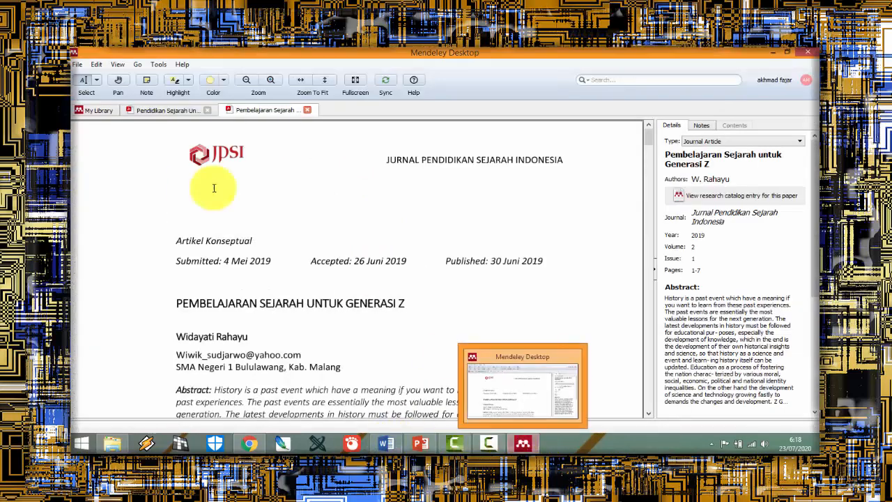
scroll(223, 235, "down", 1)
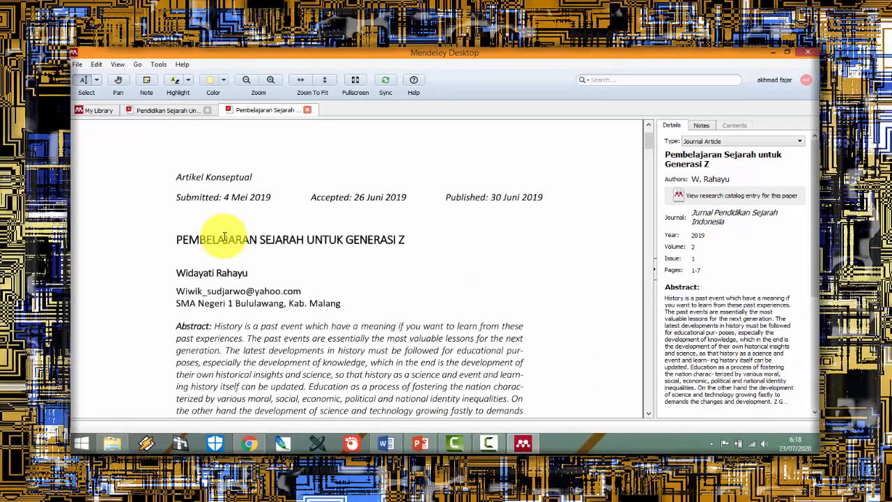
scroll(240, 267, "down", 3)
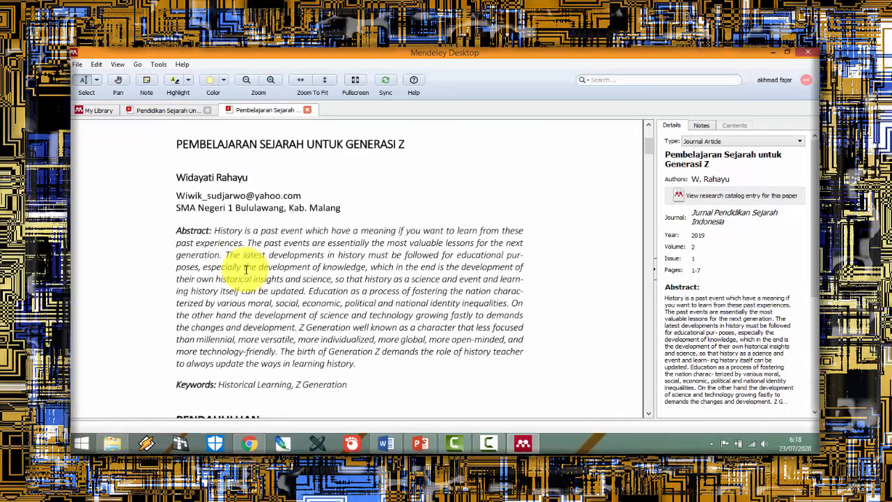
scroll(245, 269, "down", 15)
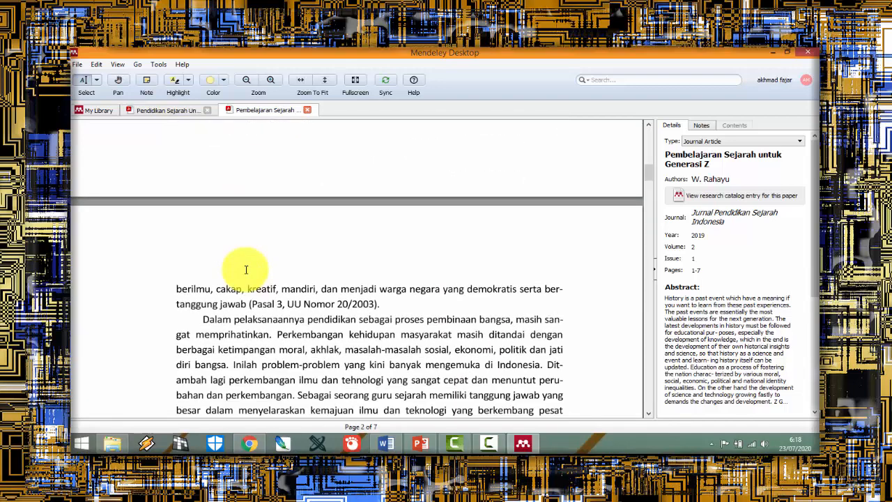
scroll(245, 269, "down", 15)
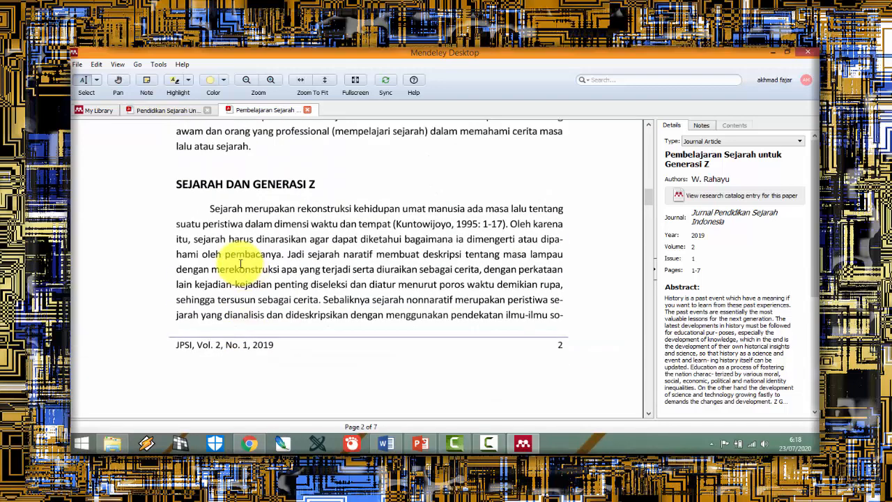
scroll(238, 262, "down", 5)
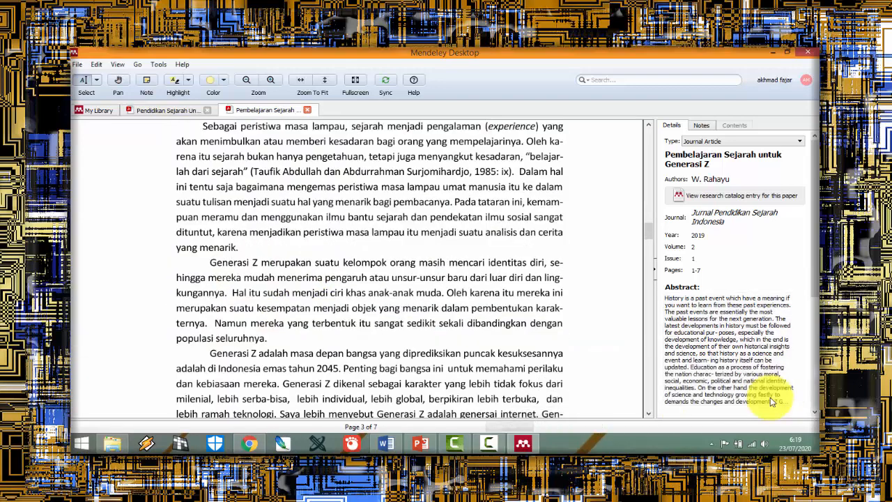
left_click(210, 263)
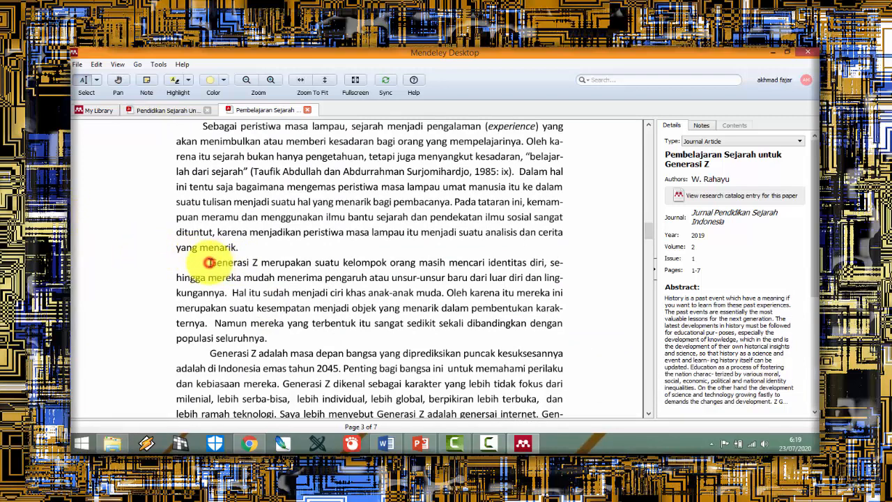
left_click_drag(211, 263, 276, 269)
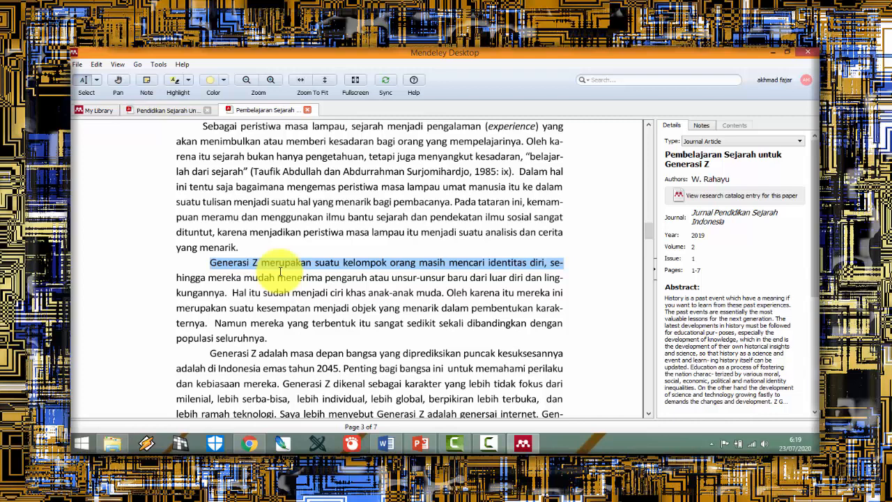
left_click_drag(281, 271, 223, 292)
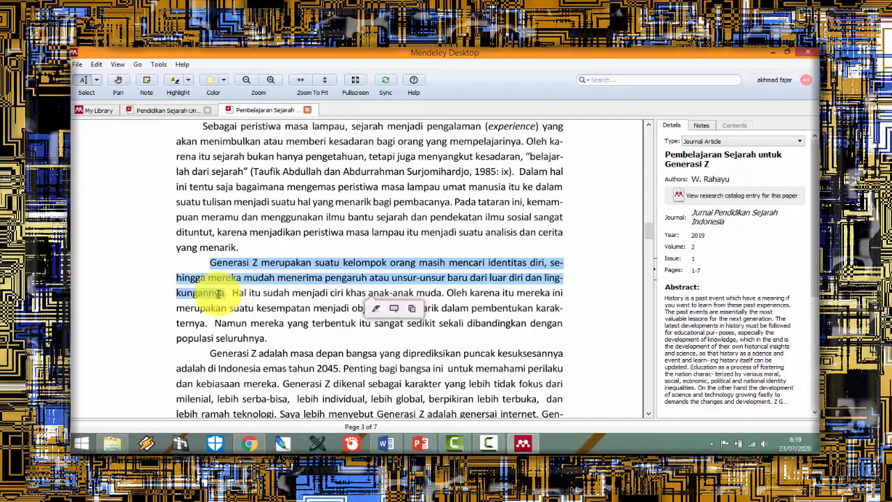
right_click(218, 294)
left_click(239, 333)
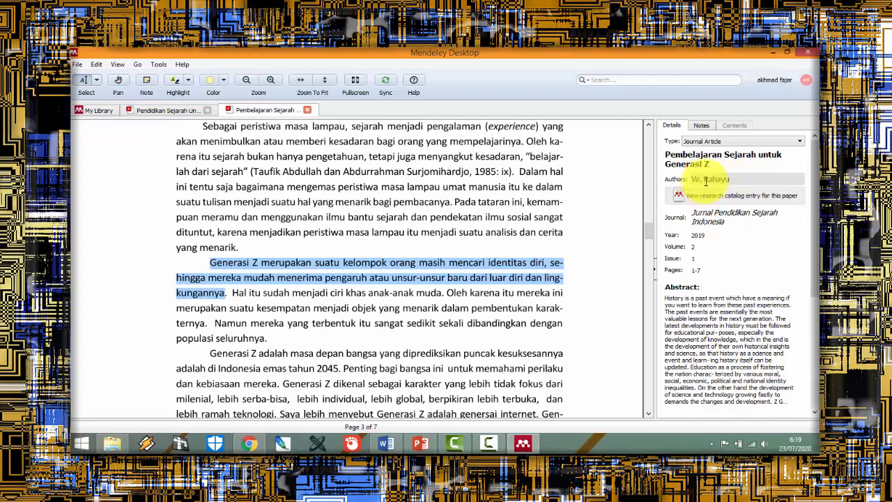
Step: Switch to Word and paste the copied Generasi Z sentence into the empty document
left_click(386, 443)
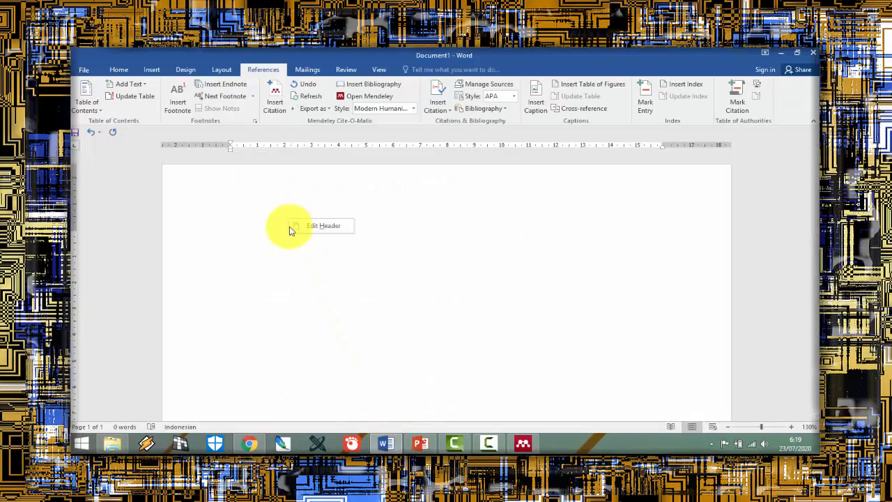
right_click(258, 239)
left_click(281, 280)
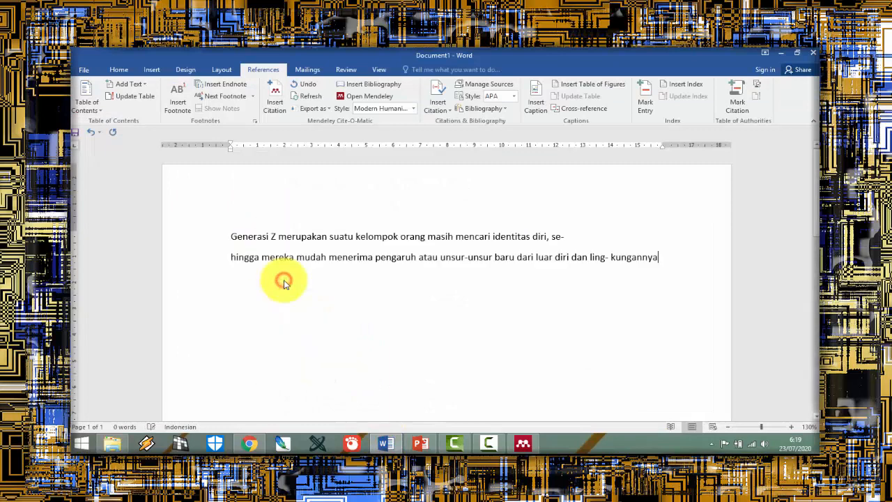
Step: Remove the line break and stray hyphens so that "sehingga" and "lingkungannya" are whole words
left_click(231, 256)
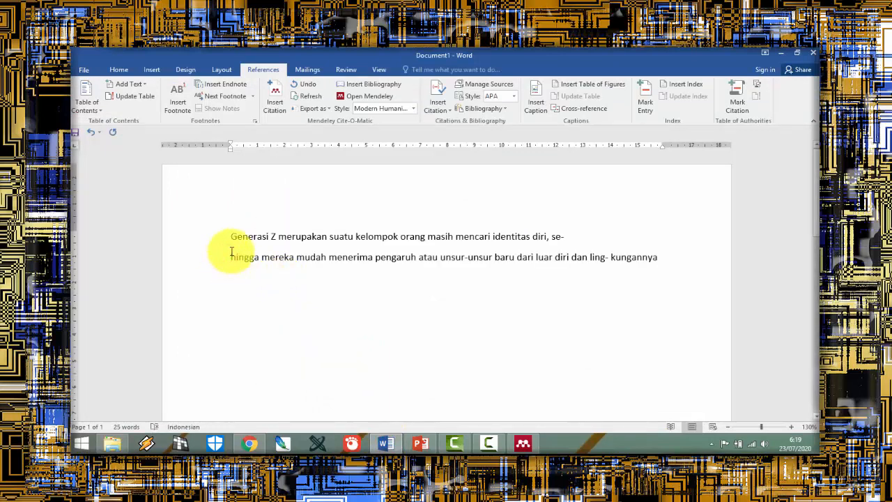
key("BackSpace")
key("BackSpace")
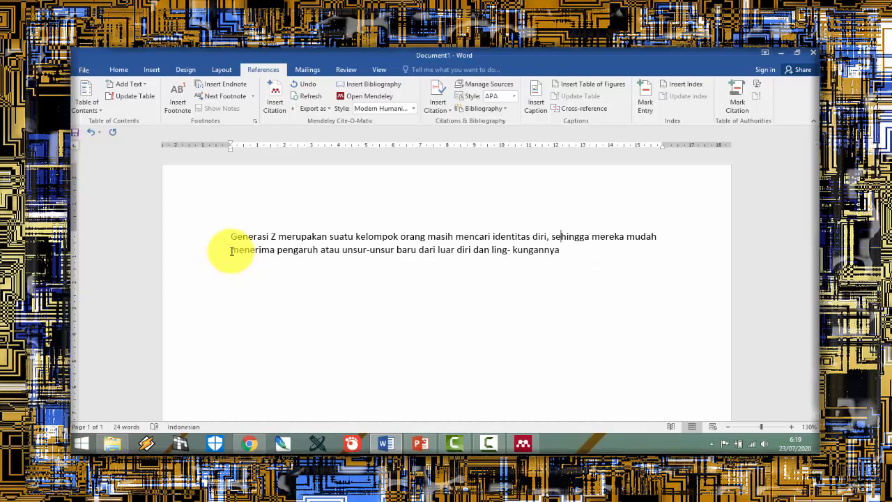
left_click(514, 250)
key("BackSpace")
key("BackSpace")
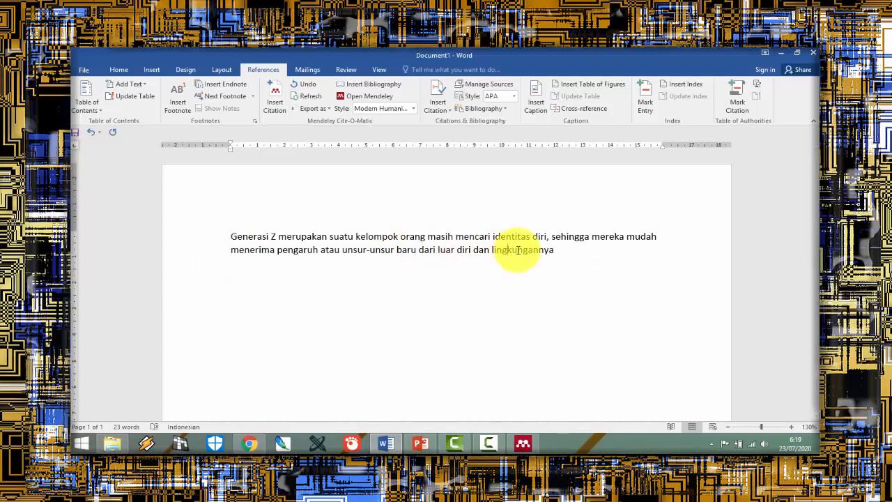
Step: Insert a Mendeley citation of "Pembelajaran Sejarah untuk Generasi Z" at the end of the sentence, finding it by the author's surname
left_click(550, 248)
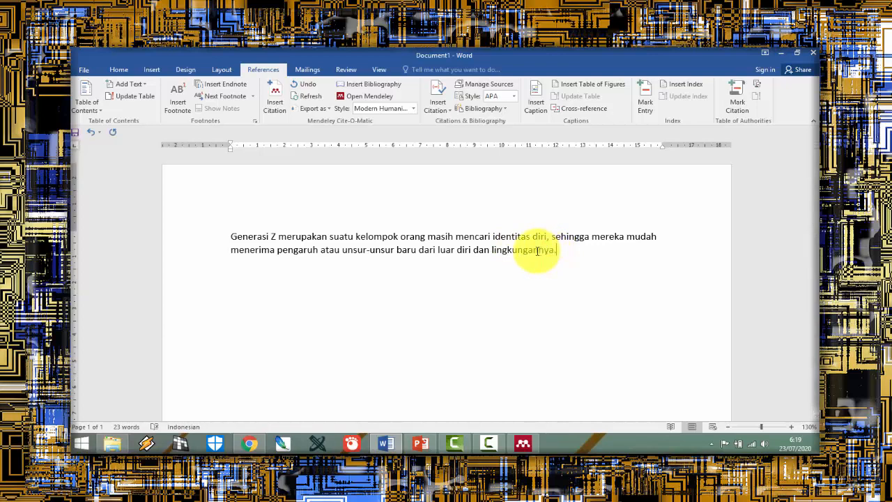
type(".")
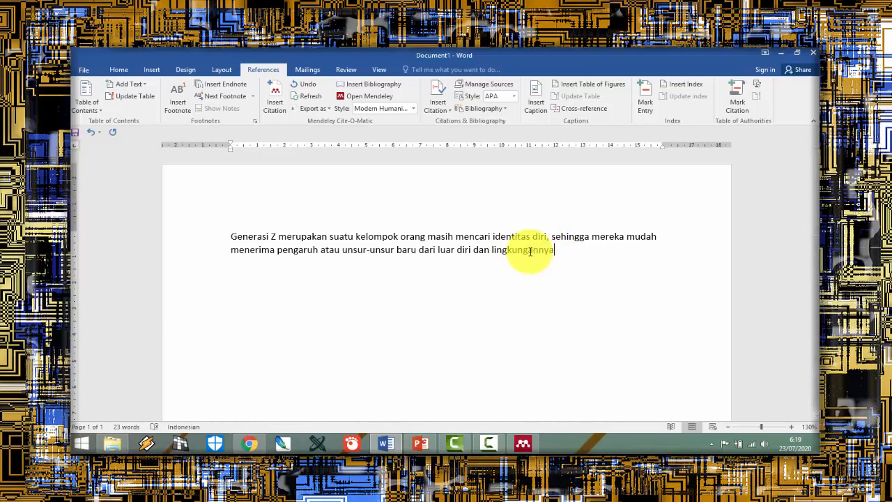
left_click(285, 111)
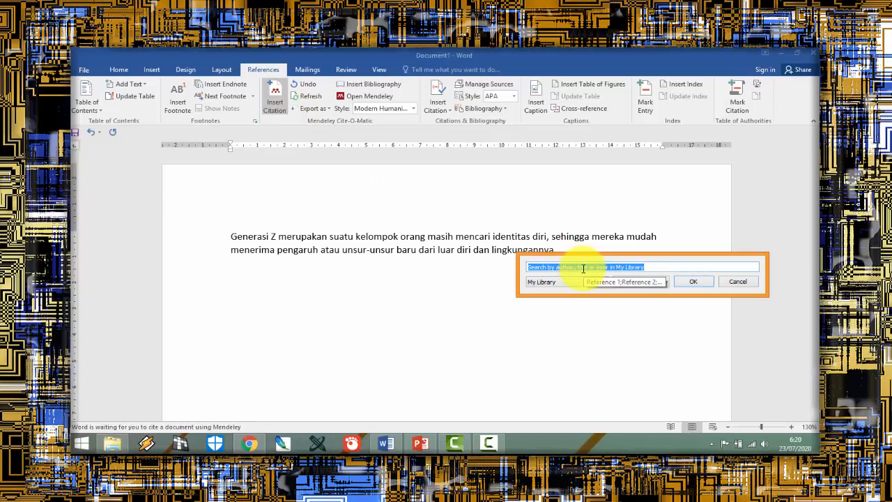
type("RAHA")
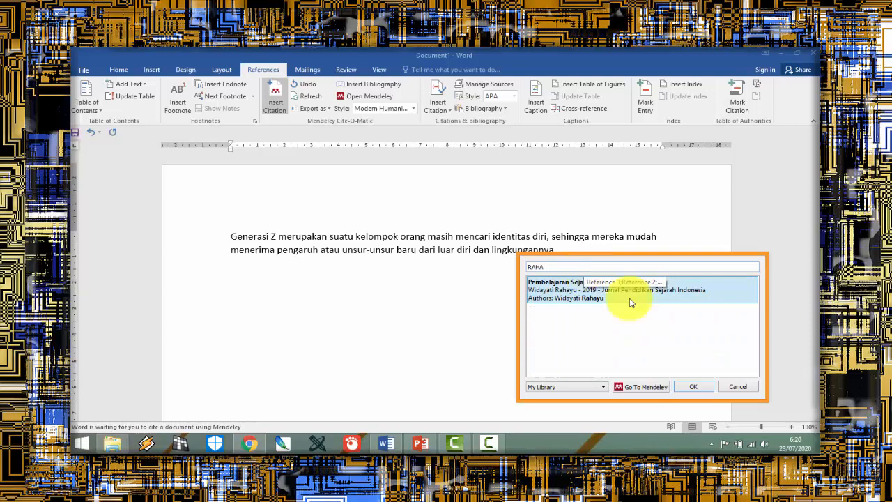
left_click(682, 292)
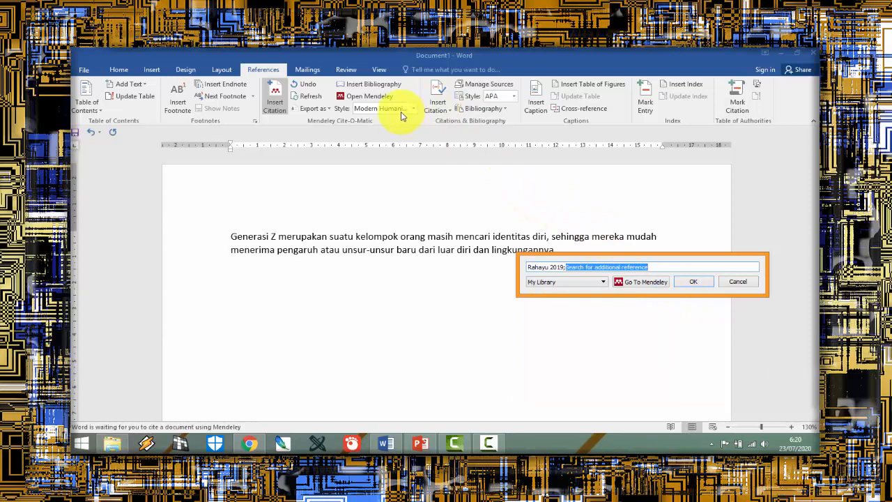
key("Return")
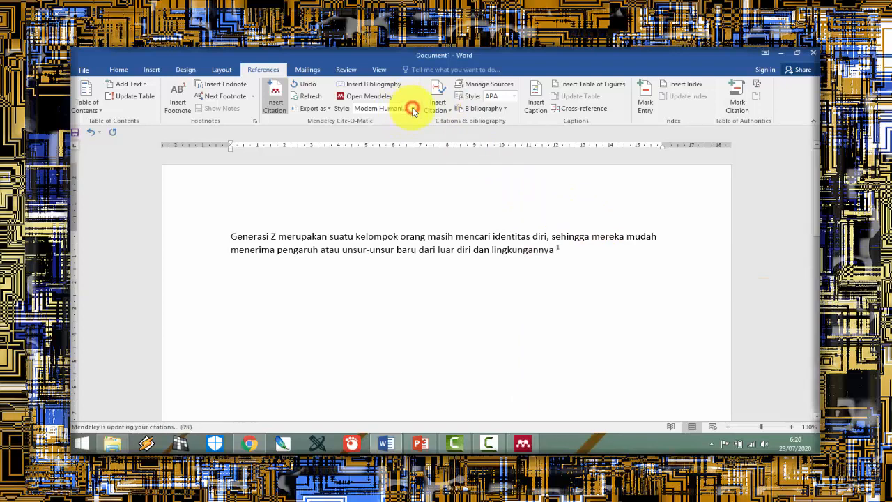
Step: Review the available citation styles and examine the citation's footnote at the foot of the page
left_click(412, 109)
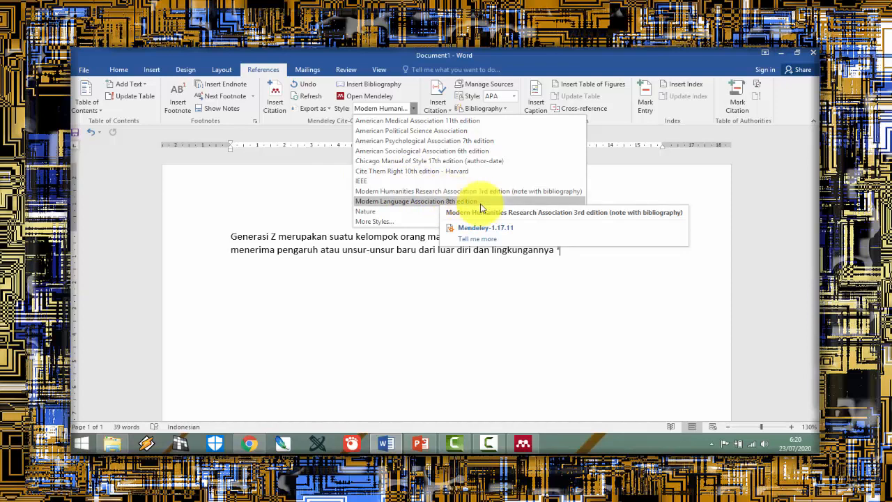
left_click(611, 262)
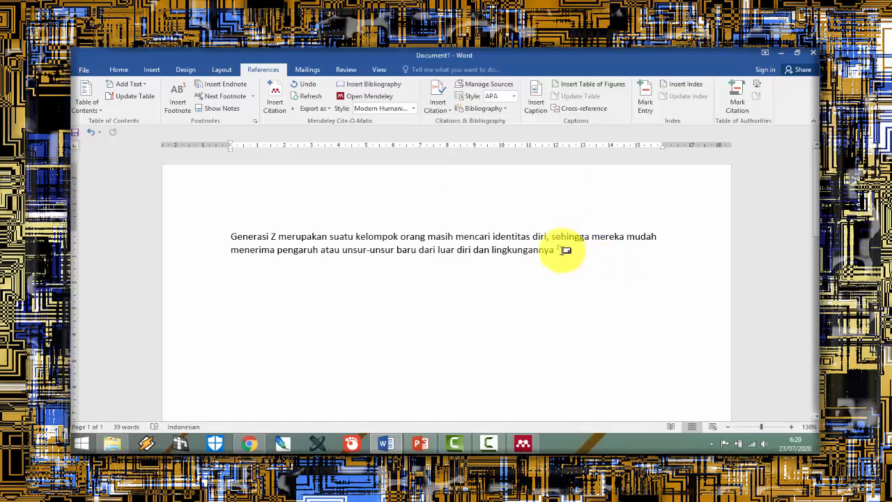
left_click_drag(816, 206, 857, 393)
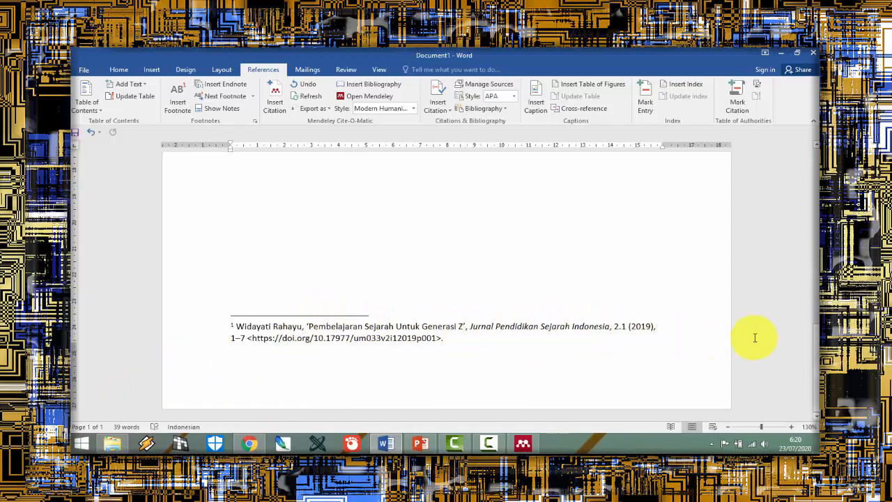
left_click_drag(815, 348, 810, 160)
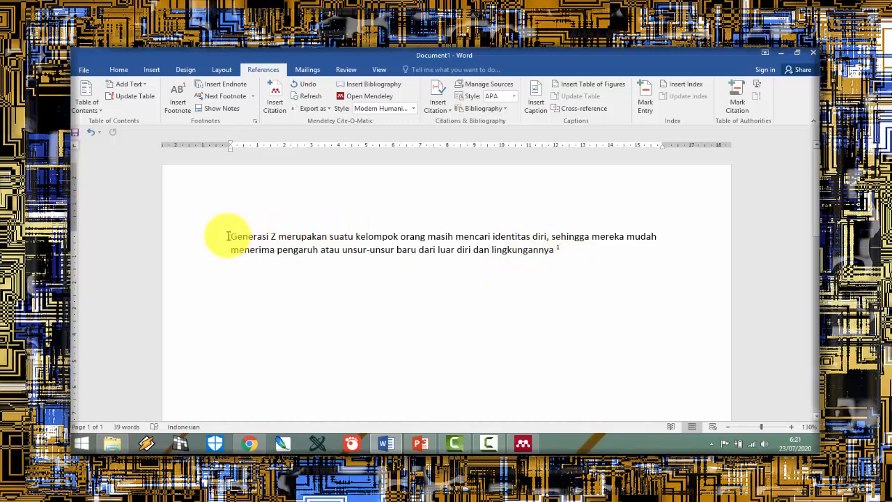
left_click_drag(231, 237, 585, 259)
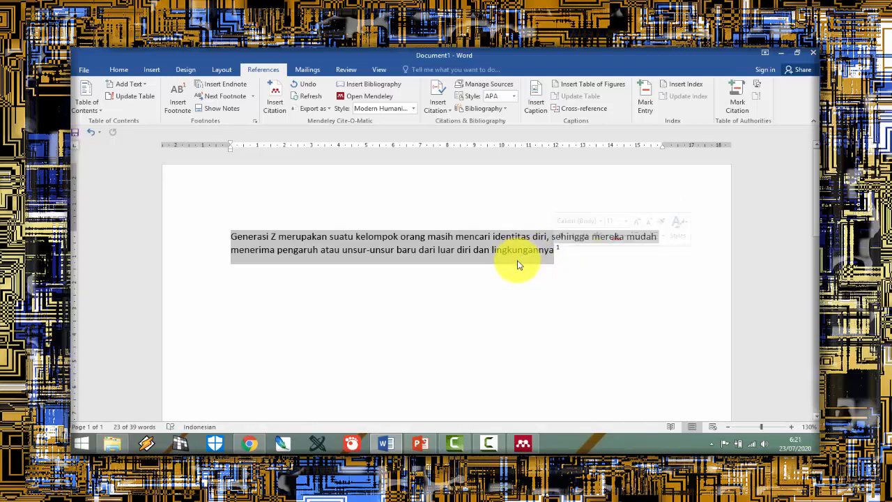
left_click(478, 272)
left_click(429, 298)
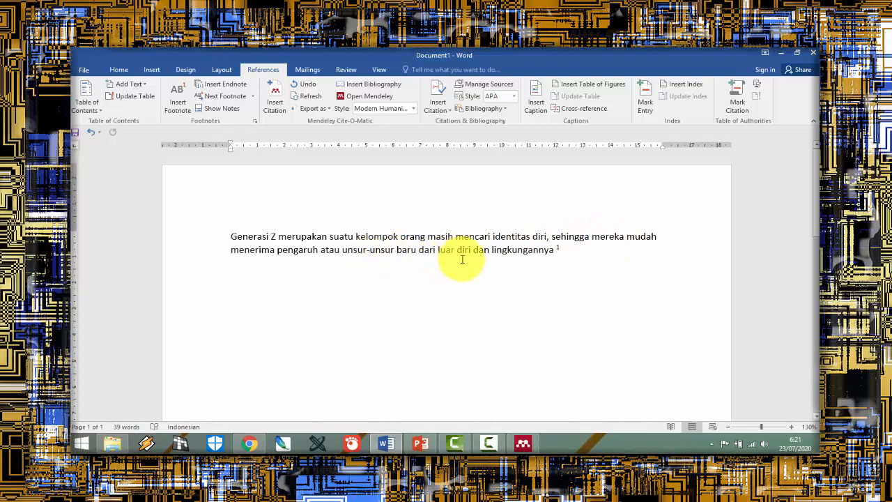
Step: Below the cited sentence, write "Umumnya generasi yang masih mencari jati diri mudah terpengaruh hal-hal baru di sekitar lingkungan mereka disebut sebagai generasi Z"
left_click(309, 273)
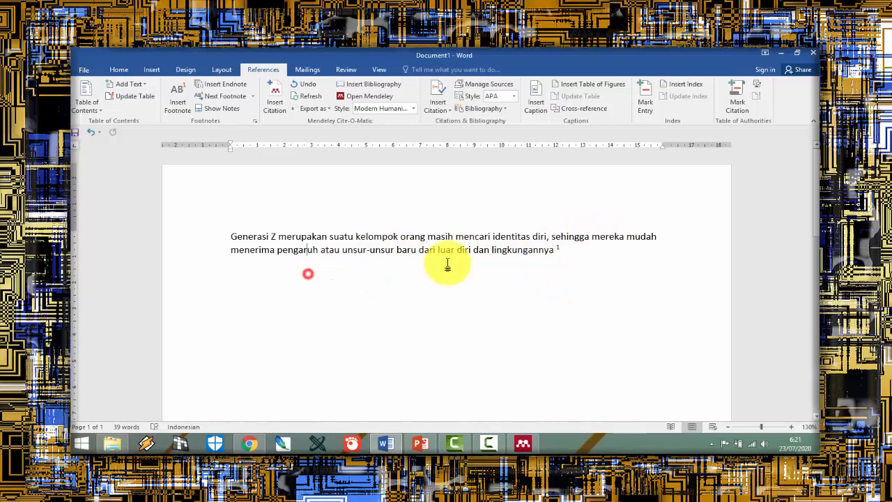
left_click(609, 255)
key("Return")
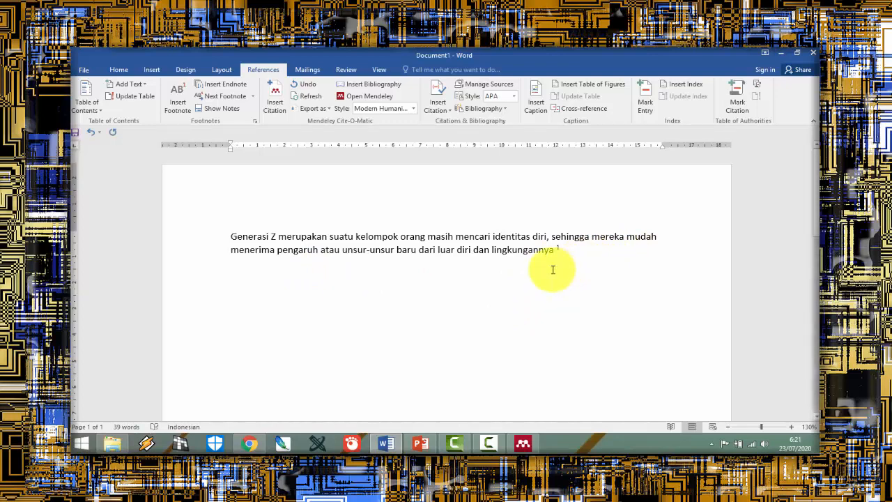
type("Umumnya generasi yang masih mencari jati diri mudah terpengaru")
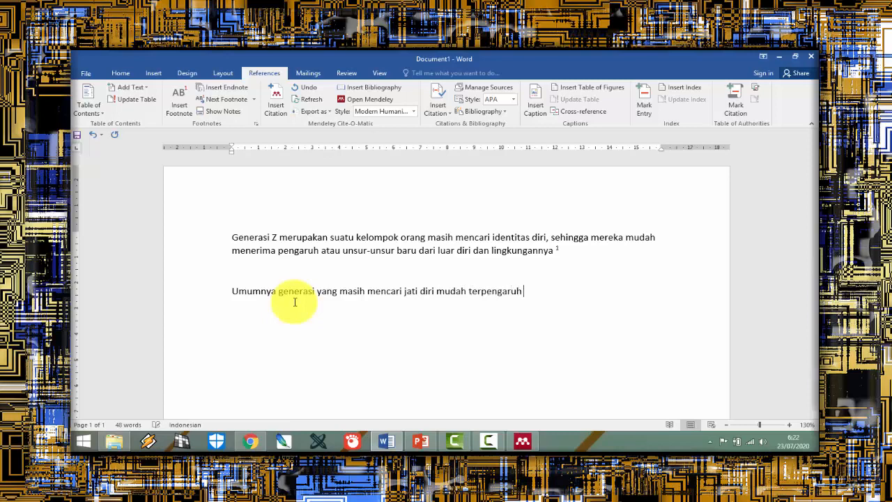
type("hal-hal baru di sekitar lingkunga")
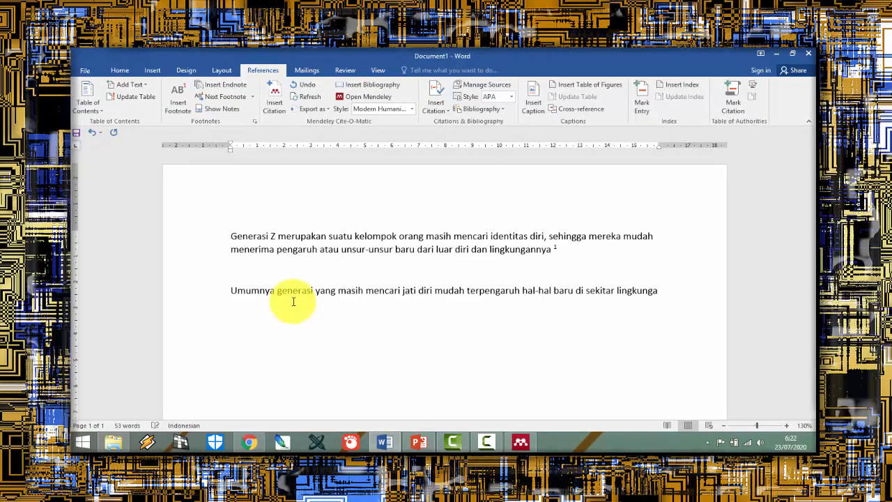
type("n mereka")
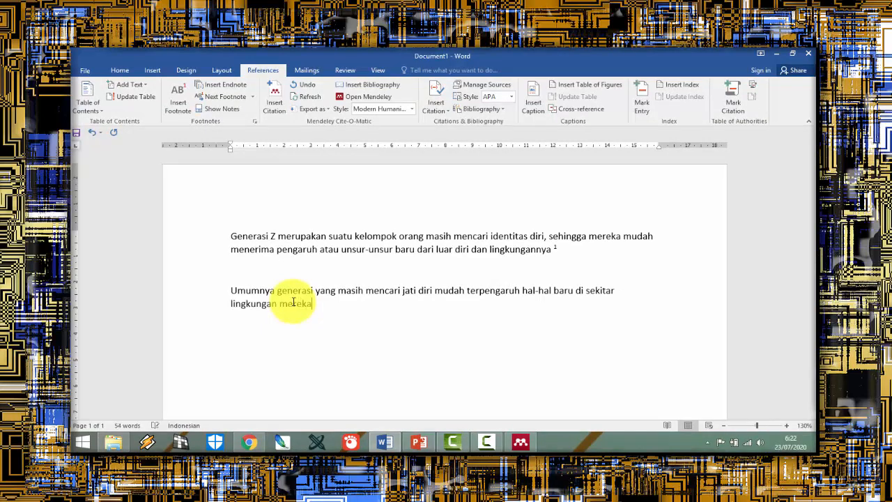
type(" disebut sebagai g")
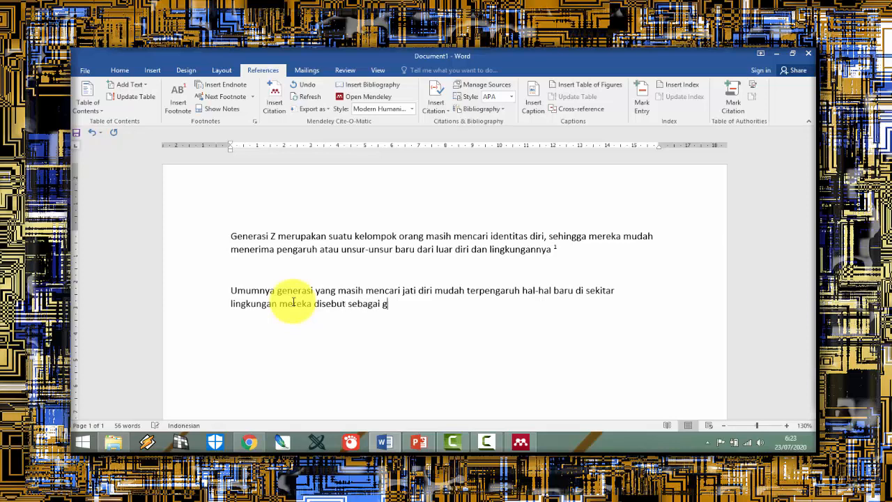
type("enerasi Z")
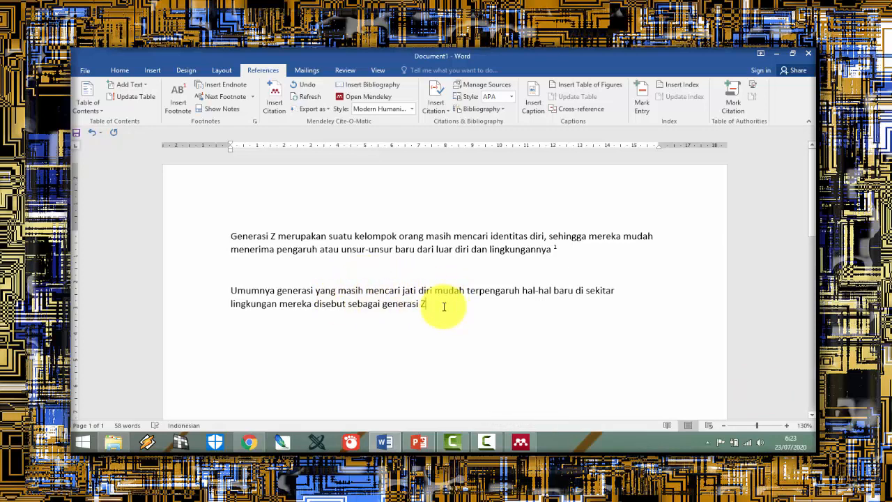
Step: Insert a Mendeley citation of "Pembelajaran Sejarah untuk Generasi Z" at the end of the new paraphrase, finding it by author, and check its footnote
left_click(444, 306)
left_click_drag(432, 306, 440, 307)
left_click(441, 313)
left_click(449, 314)
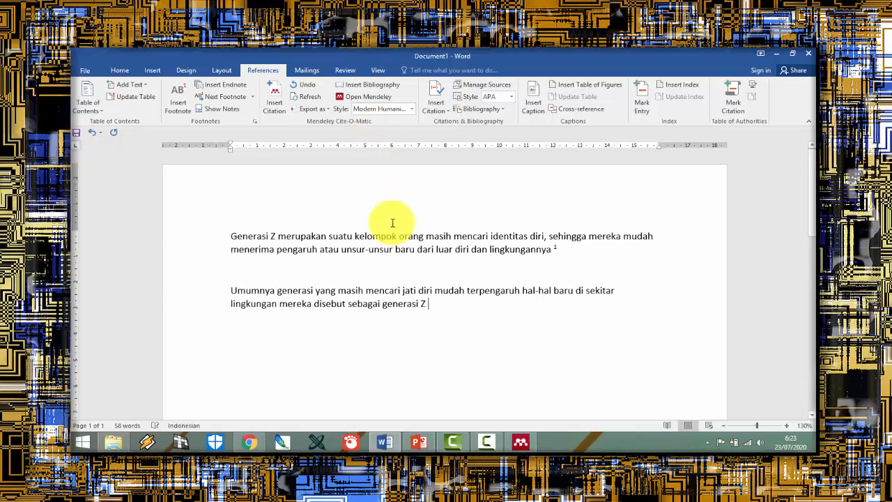
left_click_drag(429, 303, 258, 293)
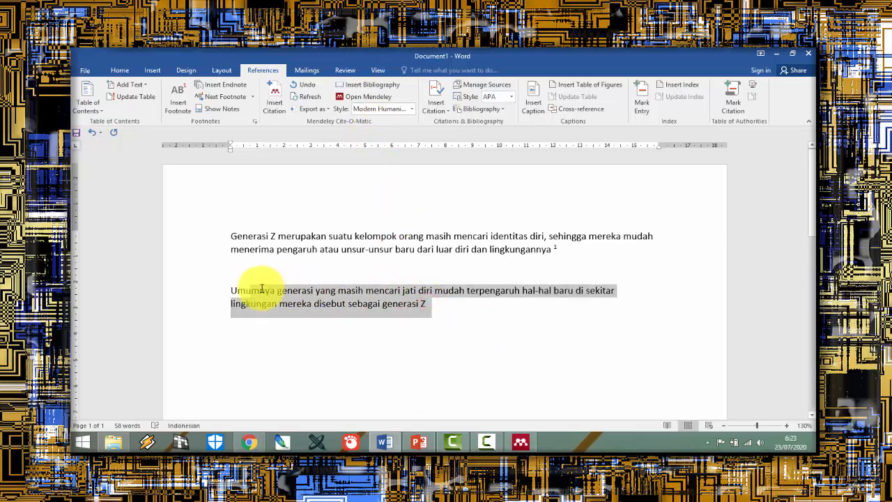
left_click(450, 311)
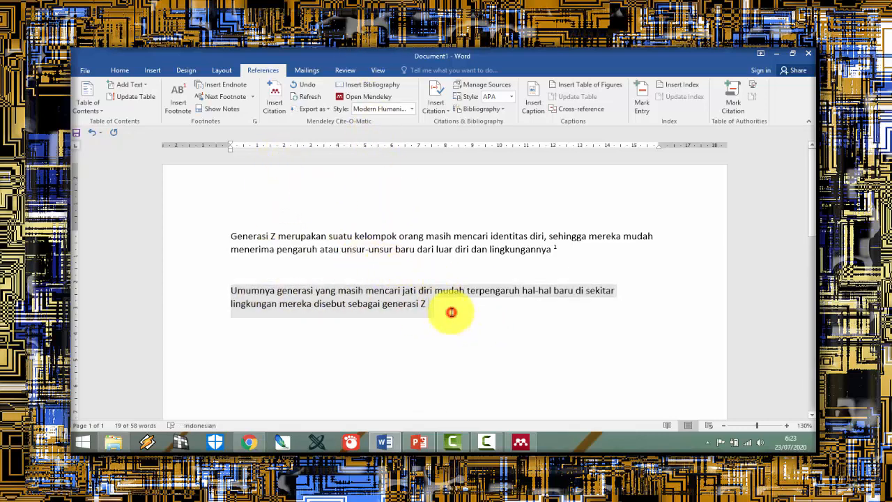
left_click(278, 104)
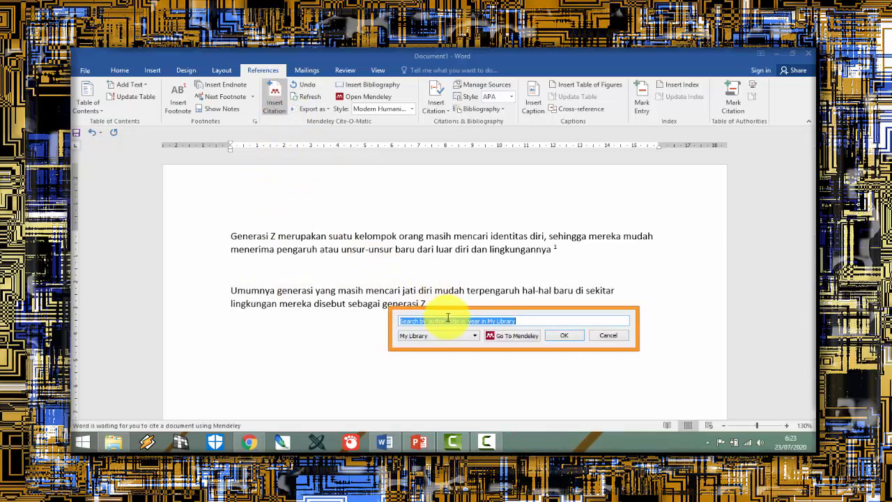
type("raha")
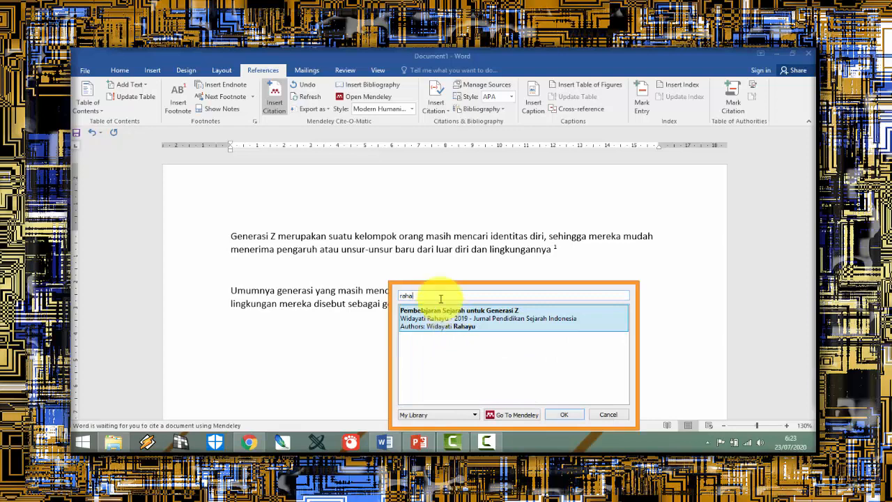
left_click(447, 318)
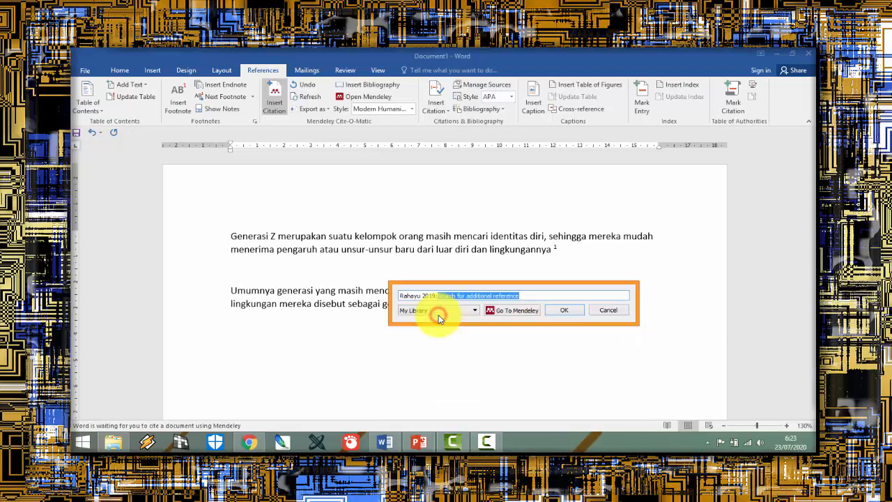
left_click(557, 311)
scroll(538, 312, "down", 10)
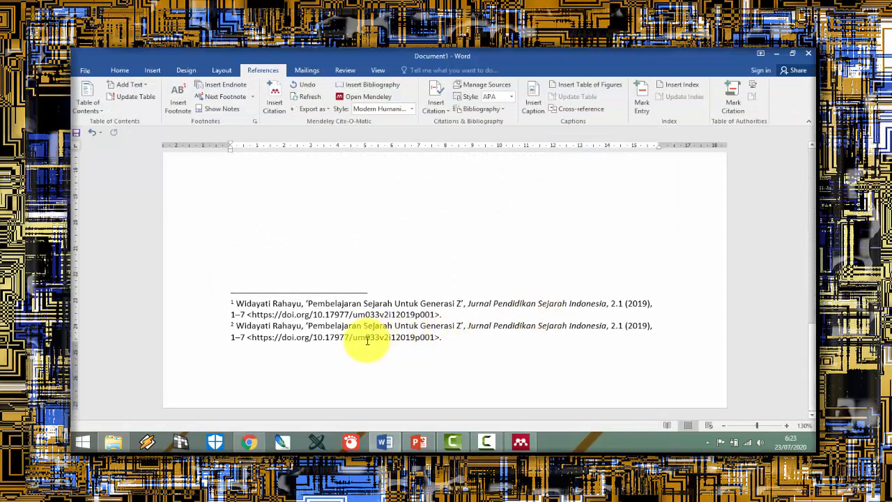
scroll(341, 327, "up", 5)
scroll(341, 321, "up", 5)
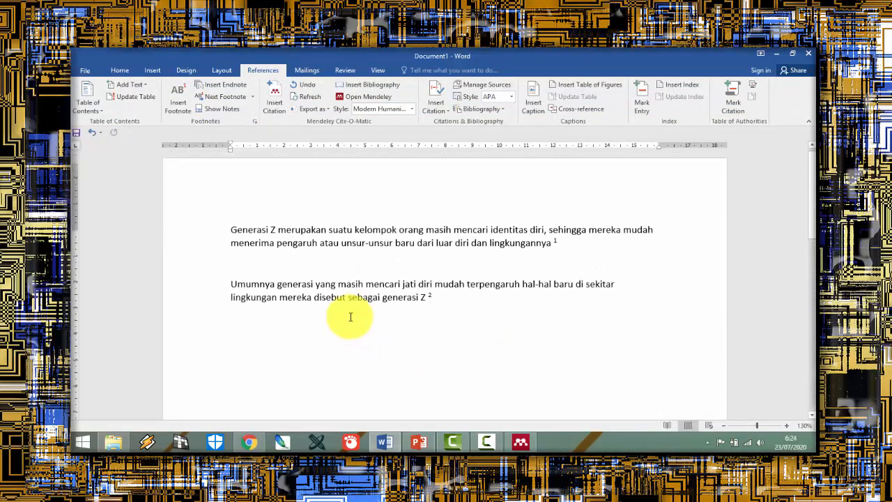
Step: Delete the original "Generasi Z merupakan" sentence with its citation and start a new paragraph below the paraphrase
left_click_drag(571, 255, 215, 228)
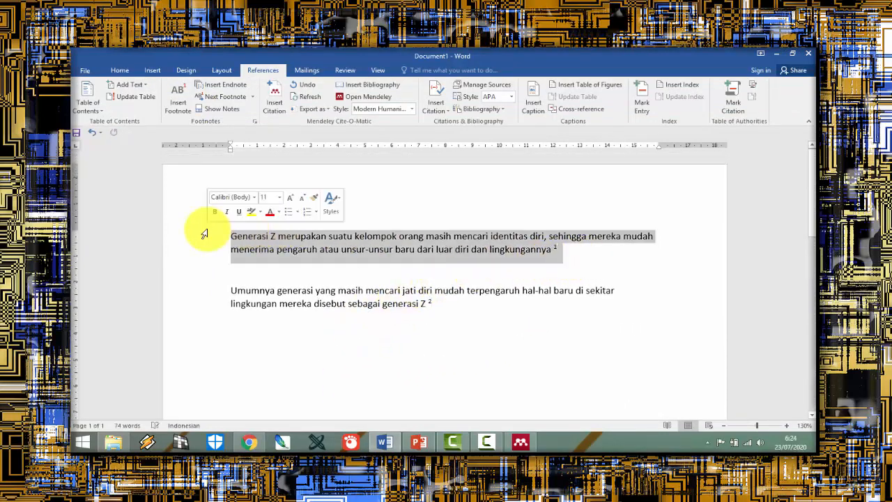
key("Delete")
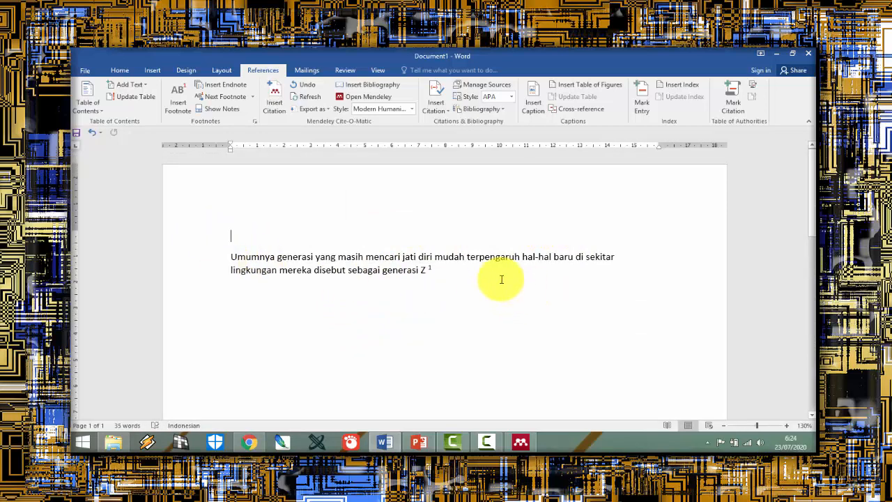
key("Return")
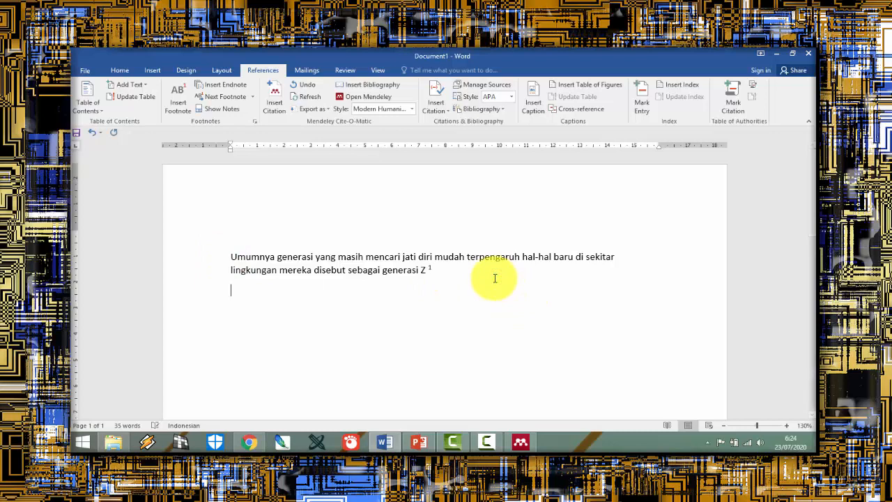
Step: Switch to Mendeley, open "Pendidikan Sejarah Untuk Memperkuat Pendidikan Karakter" from the library and copy its selected "Mata pelajaran Sejarah" passage
left_click(521, 442)
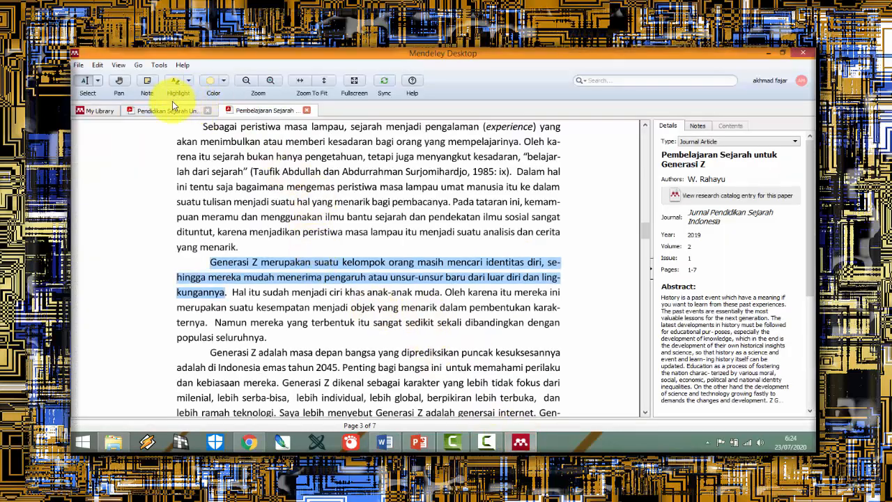
left_click(98, 110)
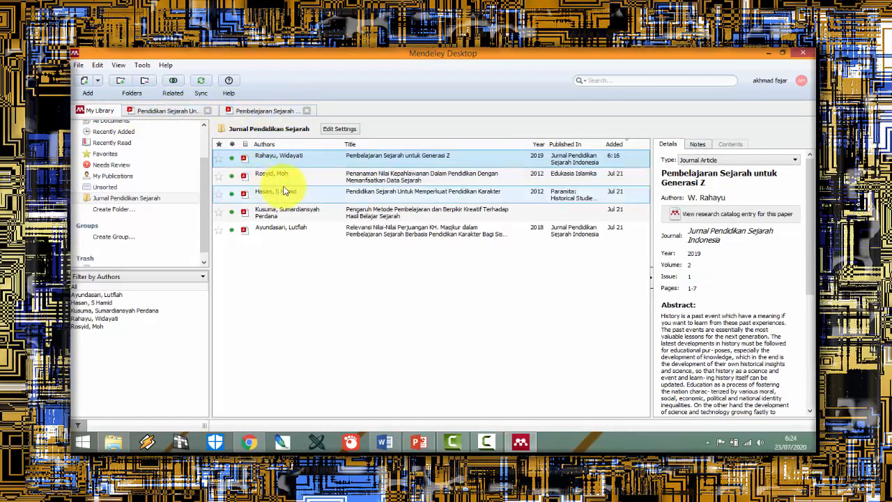
left_click(374, 197)
double_click(374, 197)
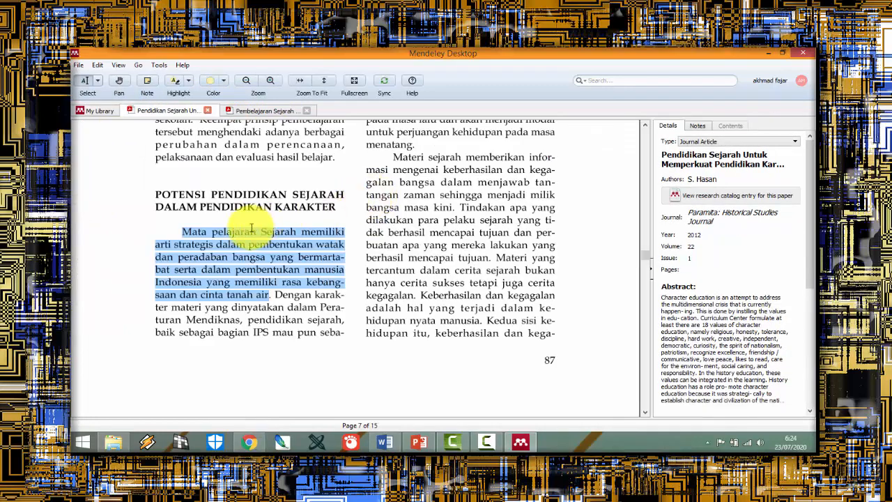
right_click(222, 246)
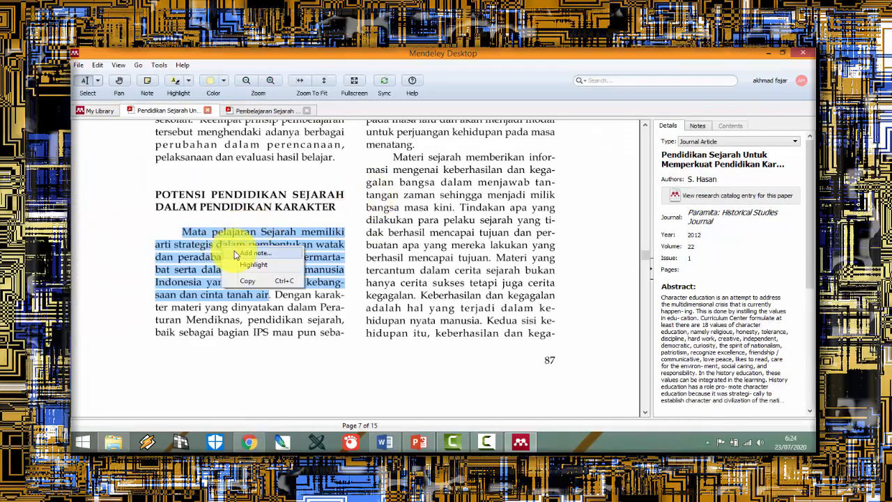
left_click(249, 282)
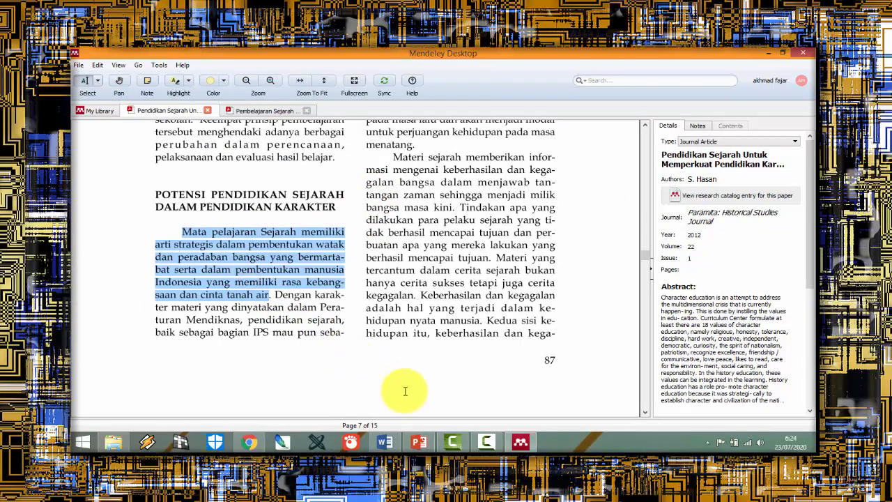
Step: Switch to Word and paste the copied passage into the empty paragraph below the paraphrase
left_click(385, 442)
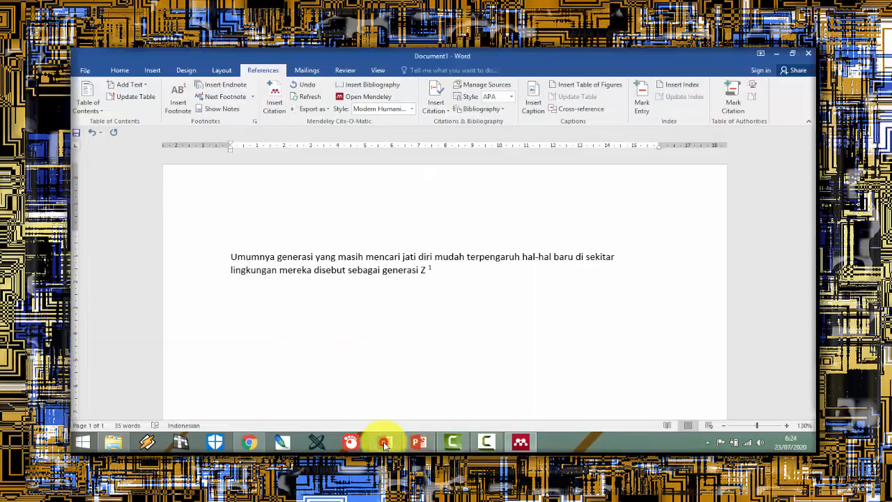
right_click(285, 299)
left_click(302, 198)
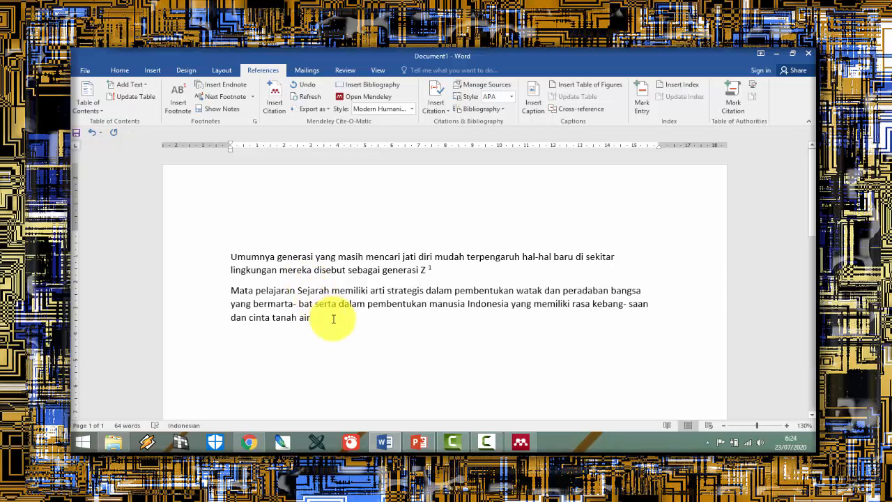
Step: Remove the stray hyphens and spaces so that "kebangsaan" and "bermartabat" are whole words
left_click(629, 304)
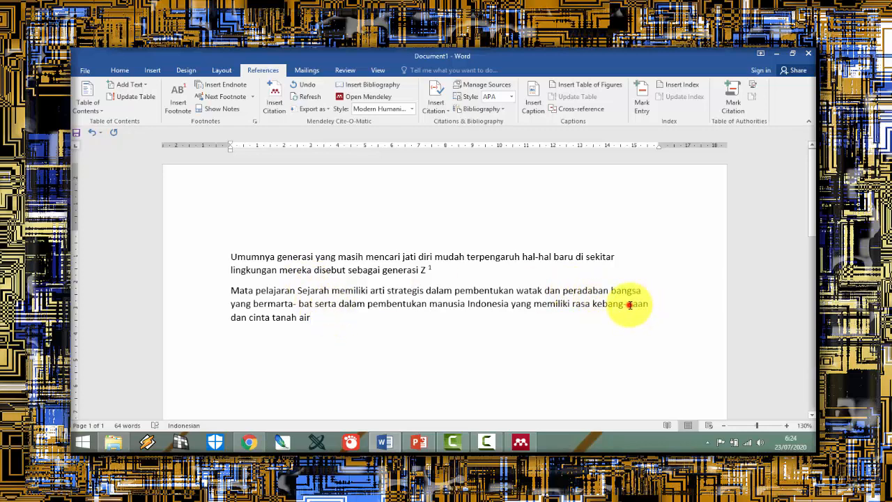
key("Delete")
key("Delete")
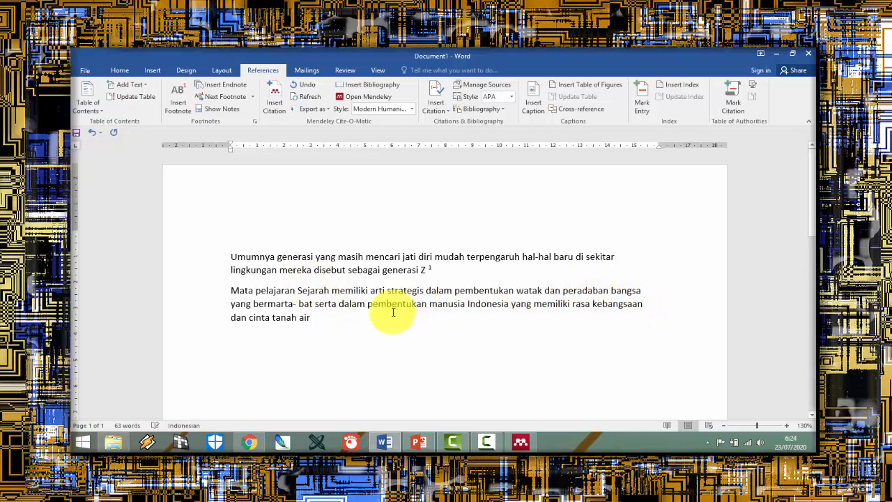
left_click(298, 304)
key("Delete")
key("Delete")
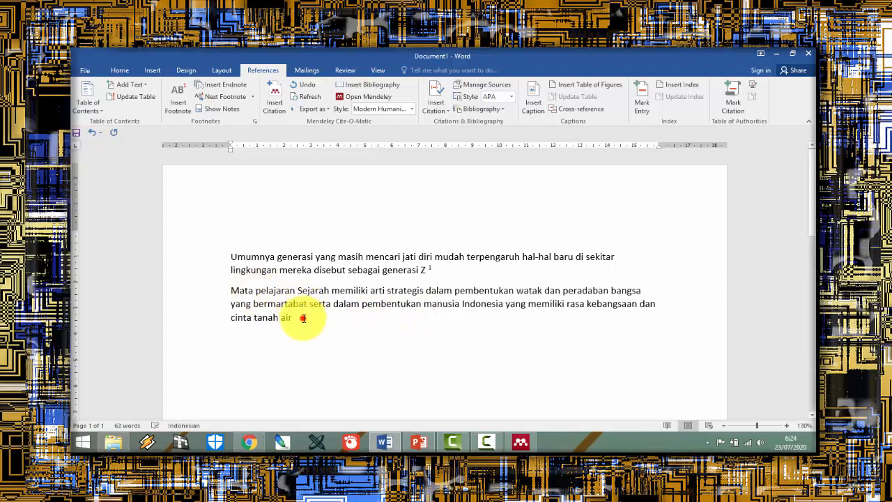
Step: Cite "Pendidikan Sejarah Untuk Memperkuat Pendidikan Karakter" with Mendeley after "cinta tanah air", finding it by the author's name, and check its footnote
left_click(303, 318)
left_click(276, 109)
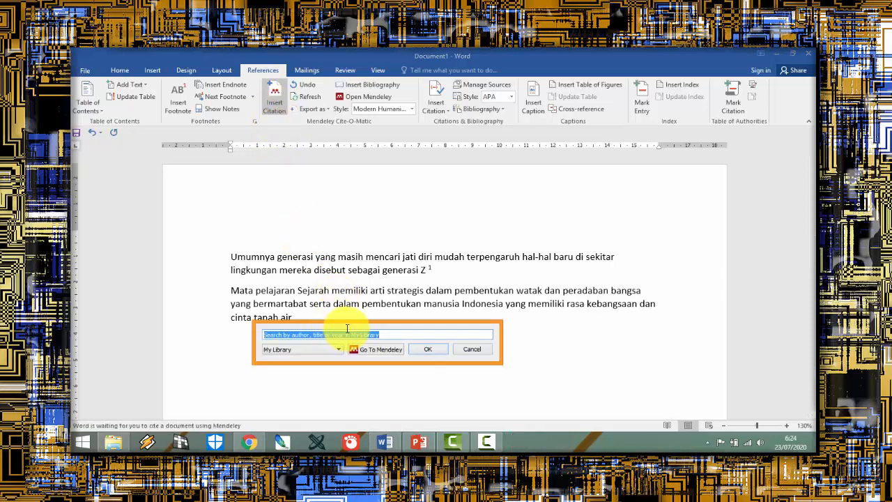
type("hamid")
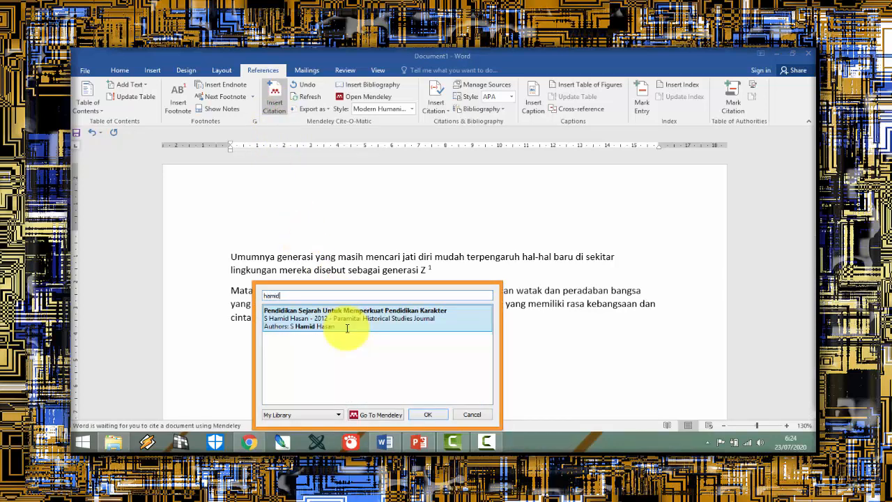
left_click(346, 327)
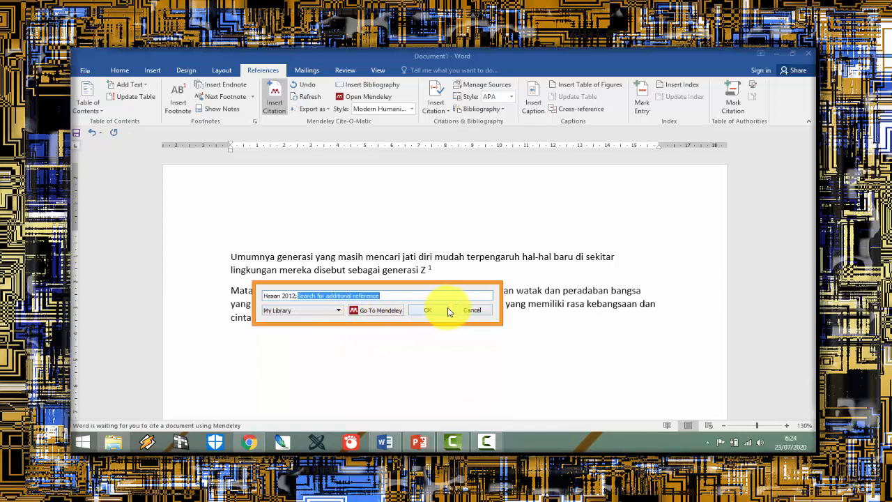
left_click(448, 310)
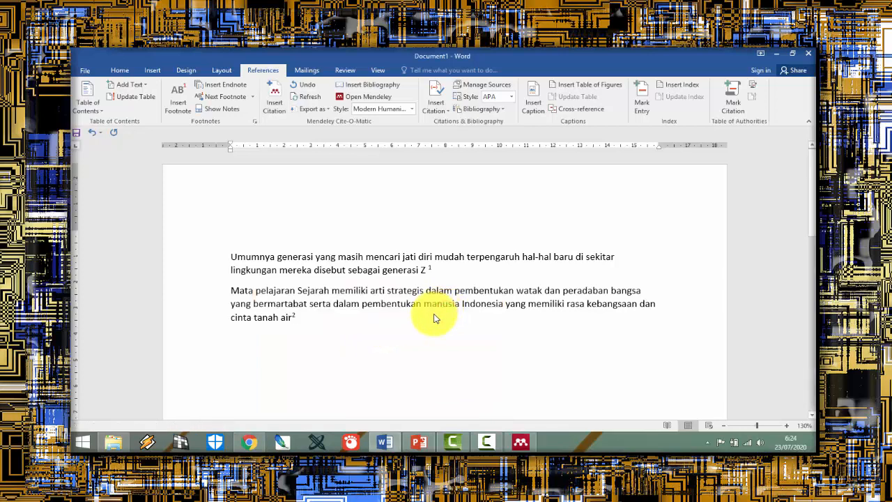
scroll(434, 318, "down", 10)
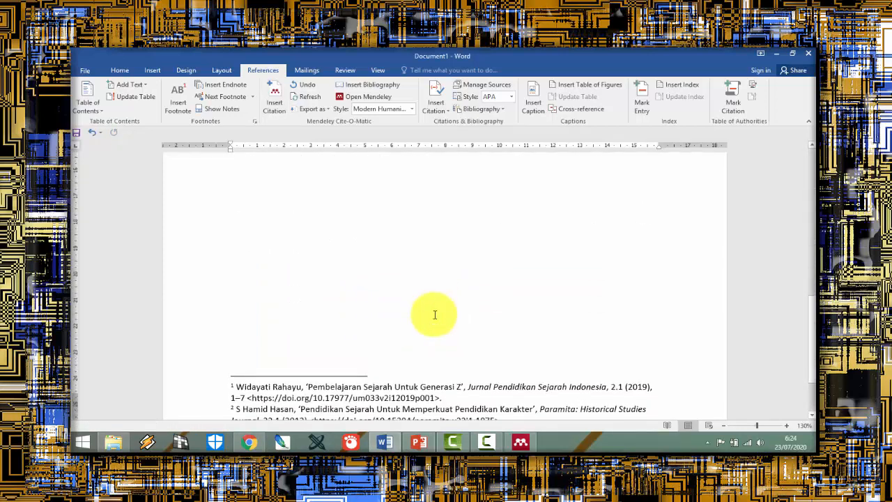
scroll(433, 314, "down", 3)
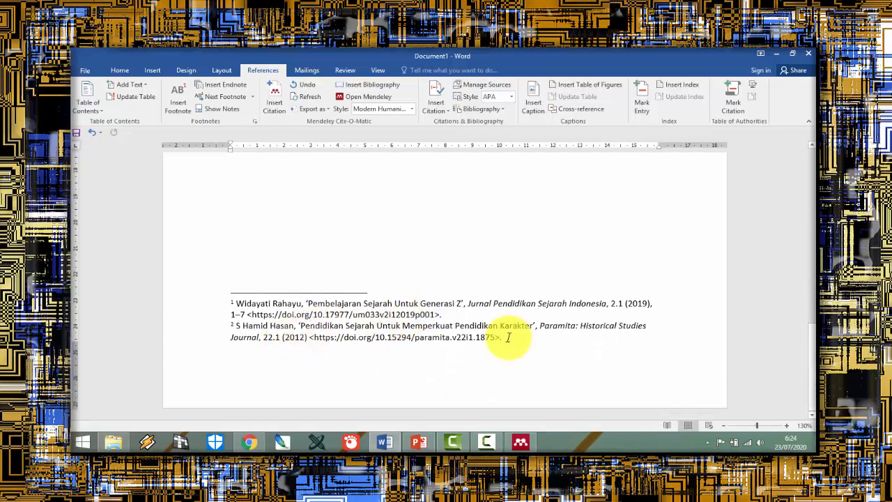
scroll(507, 337, "up", 8)
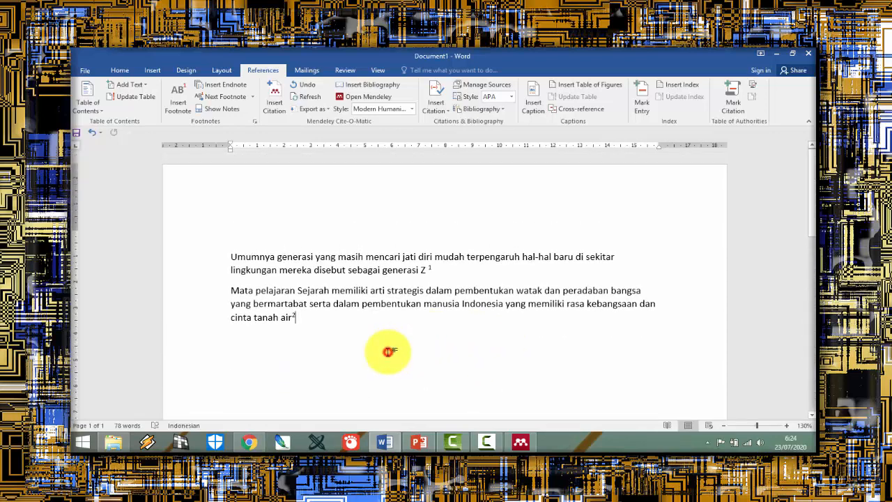
Step: Add the heading "DAFTAR PUSTAKA" below the passages and insert the Mendeley bibliography in the paragraph beneath it
key("Return")
type("DA")
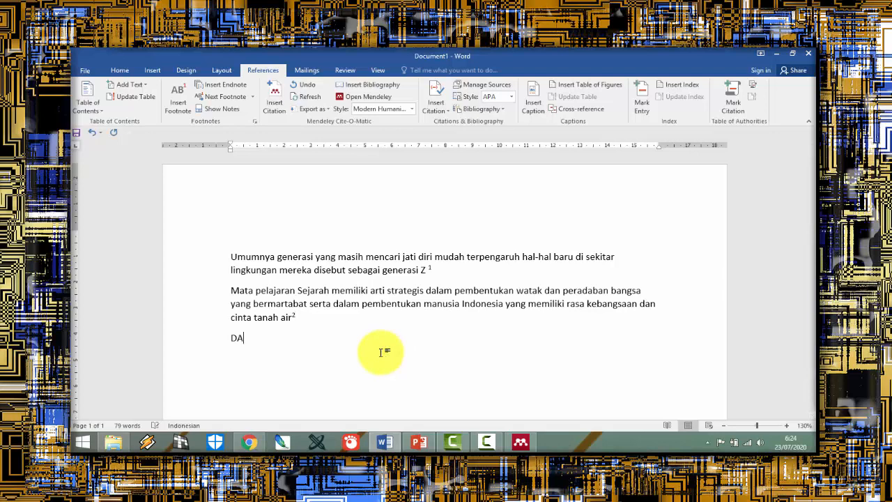
type("FTAR PUSTAKA")
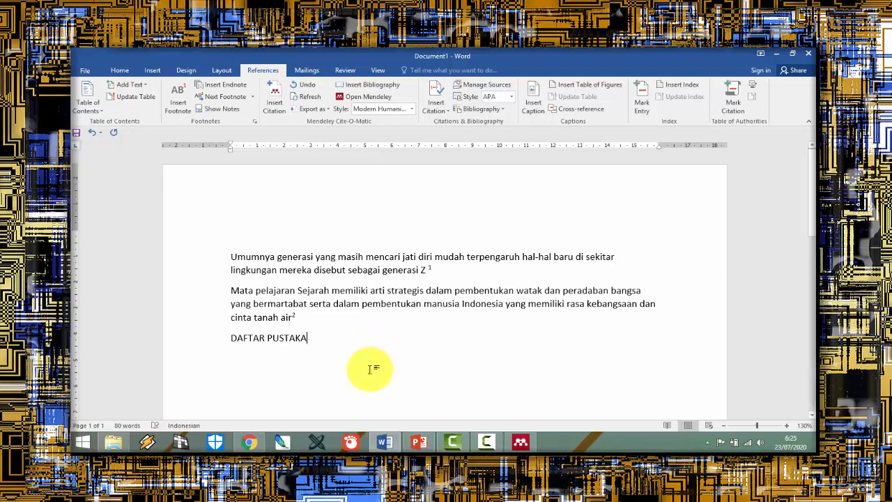
key("Return")
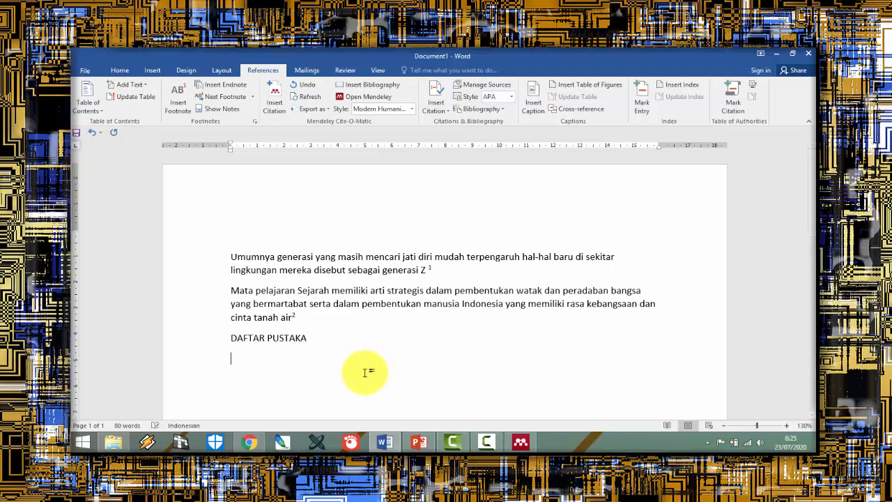
left_click(361, 85)
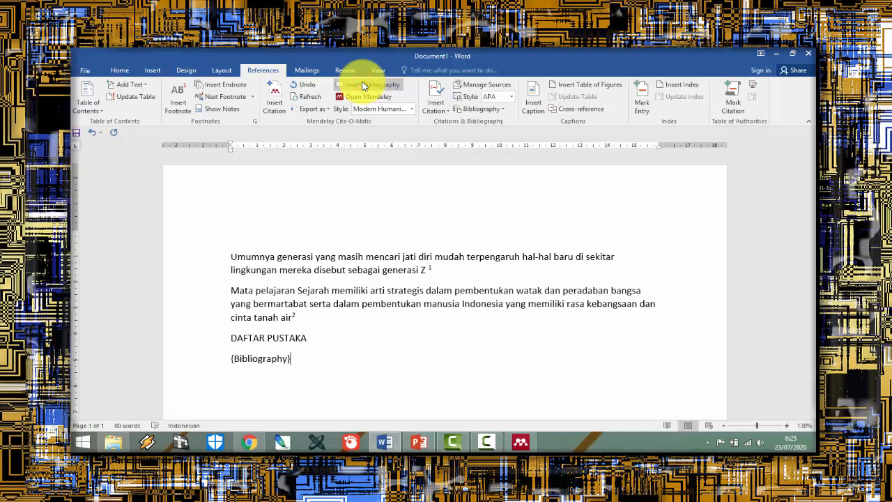
scroll(424, 258, "down", 2)
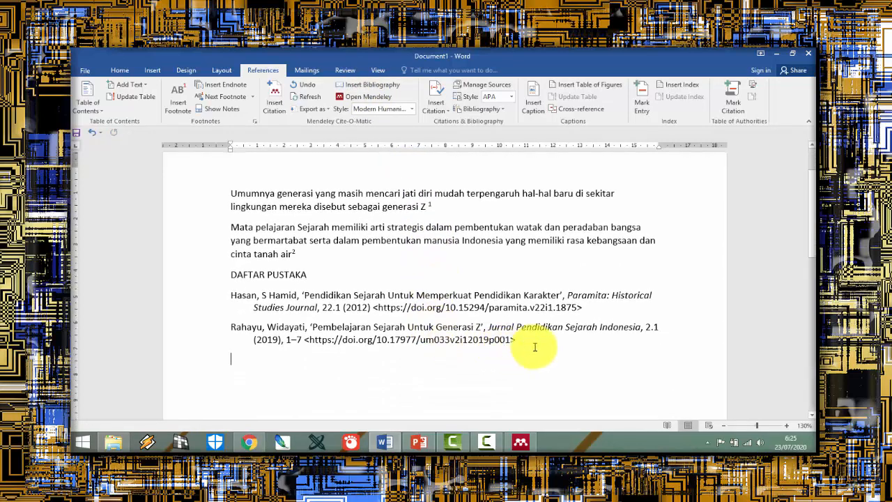